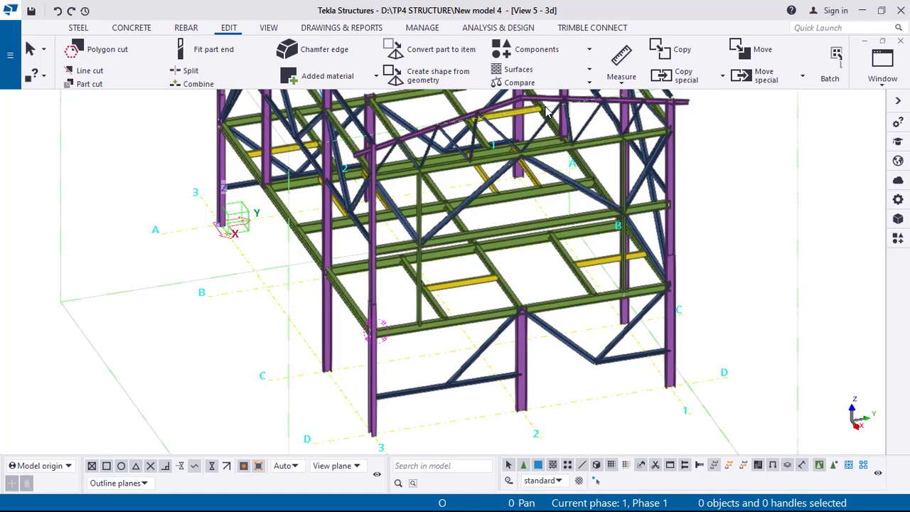
Examine the lower end of the vertical ISMC200 twin member where it meets the floor edge beam
{"action": "middle_click_drag", "start_coordinate": [491, 300], "coordinate": [484, 255]}
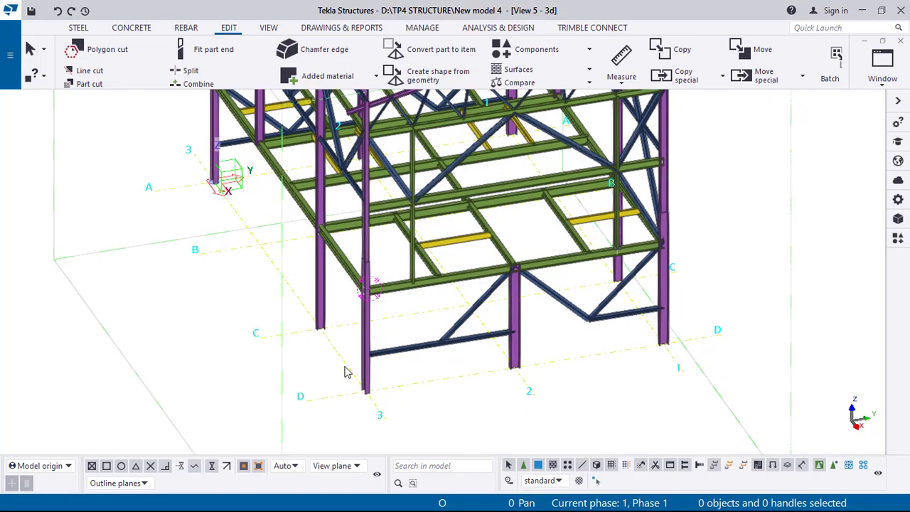
{"action": "middle_click_drag", "start_coordinate": [346, 371], "coordinate": [640, 336], "text": "ctrl"}
{"action": "scroll", "coordinate": [359, 284], "scroll_direction": "up", "scroll_amount": 10}
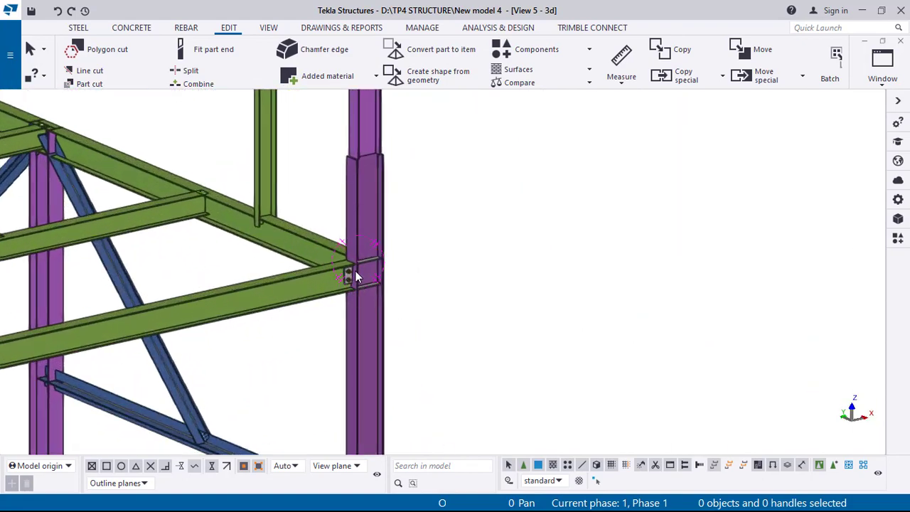
{"action": "middle_click_drag", "start_coordinate": [345, 298], "coordinate": [3, 374], "text": "ctrl"}
{"action": "middle_click_drag", "start_coordinate": [605, 307], "coordinate": [412, 318], "text": "ctrl"}
{"action": "middle_click_drag", "start_coordinate": [629, 269], "coordinate": [488, 403]}
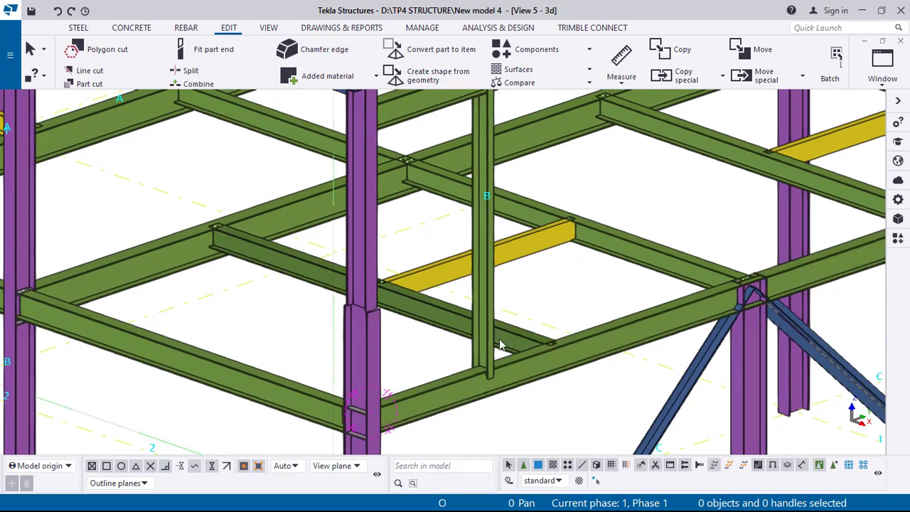
{"action": "scroll", "coordinate": [496, 307], "scroll_direction": "up", "scroll_amount": 2}
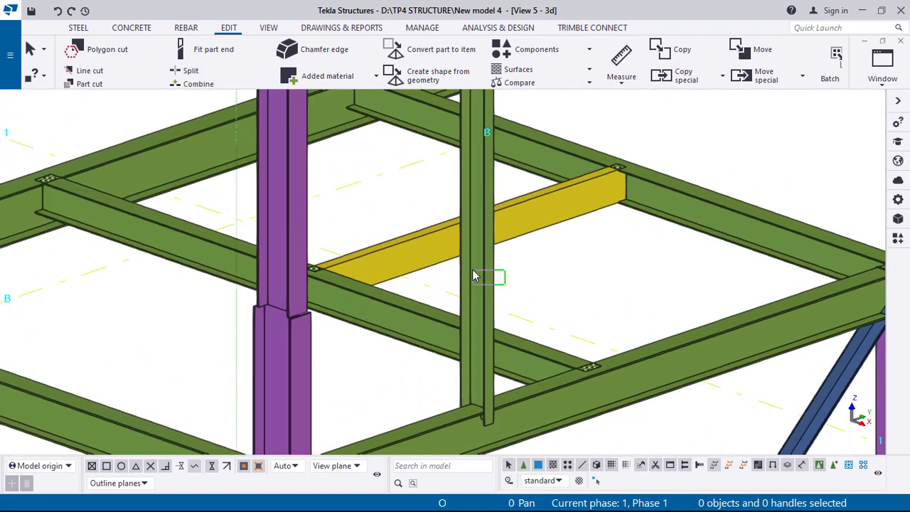
{"action": "left_click", "coordinate": [476, 272]}
{"action": "middle_click_drag", "start_coordinate": [557, 274], "coordinate": [588, 355]}
{"action": "scroll", "coordinate": [488, 264], "scroll_direction": "down", "scroll_amount": 2}
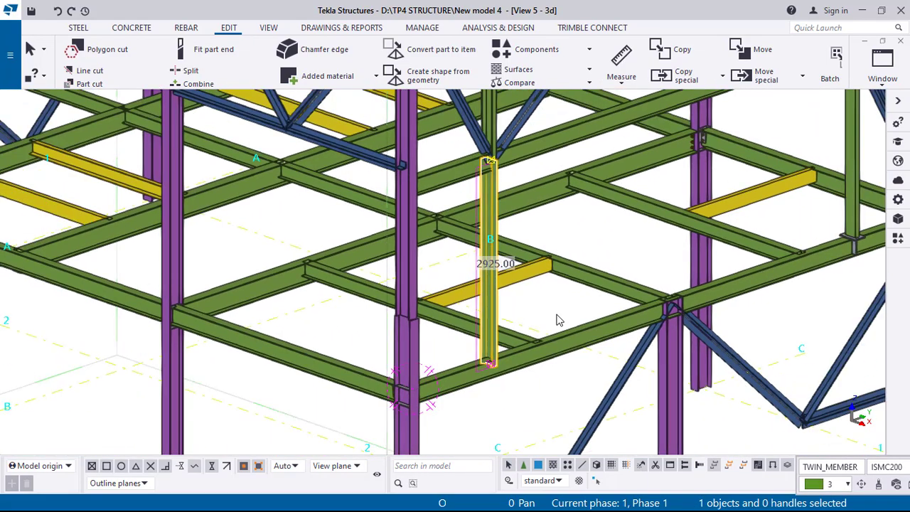
{"action": "middle_click_drag", "start_coordinate": [559, 319], "coordinate": [364, 302], "text": "ctrl"}
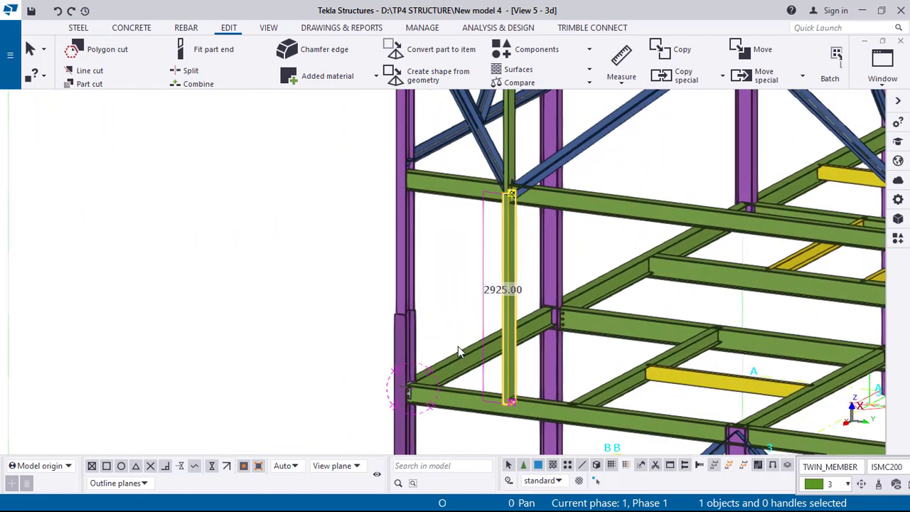
{"action": "middle_click_drag", "start_coordinate": [505, 359], "coordinate": [471, 295]}
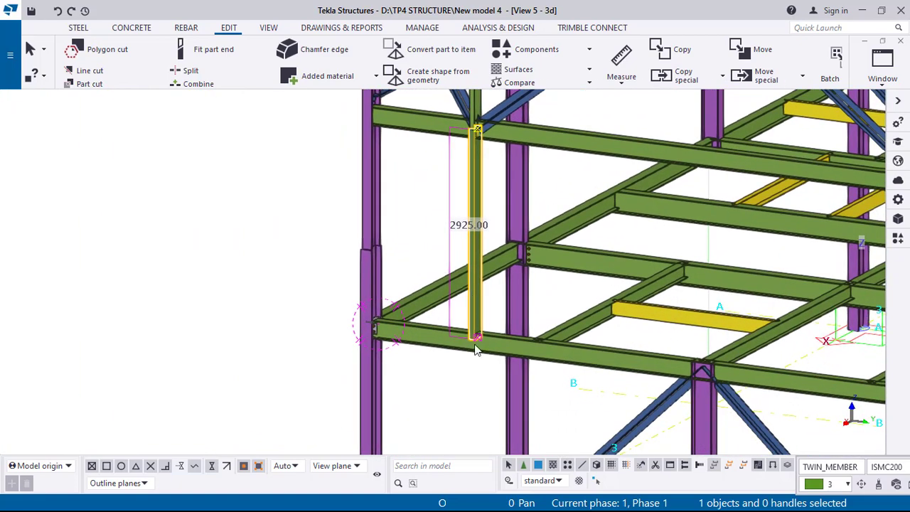
{"action": "scroll", "coordinate": [476, 348], "scroll_direction": "up", "scroll_amount": 4}
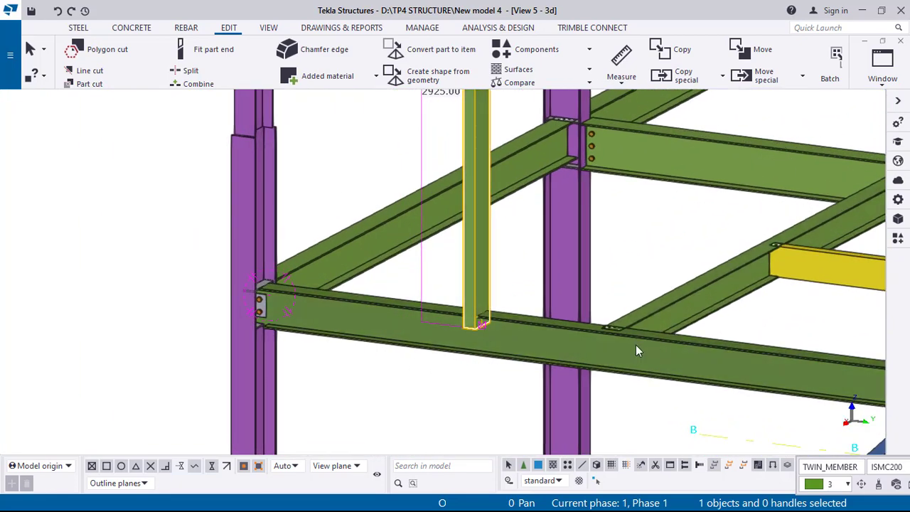
Search the applications and components catalog for "end" and look for the end plate connections
{"action": "left_click", "coordinate": [897, 242]}
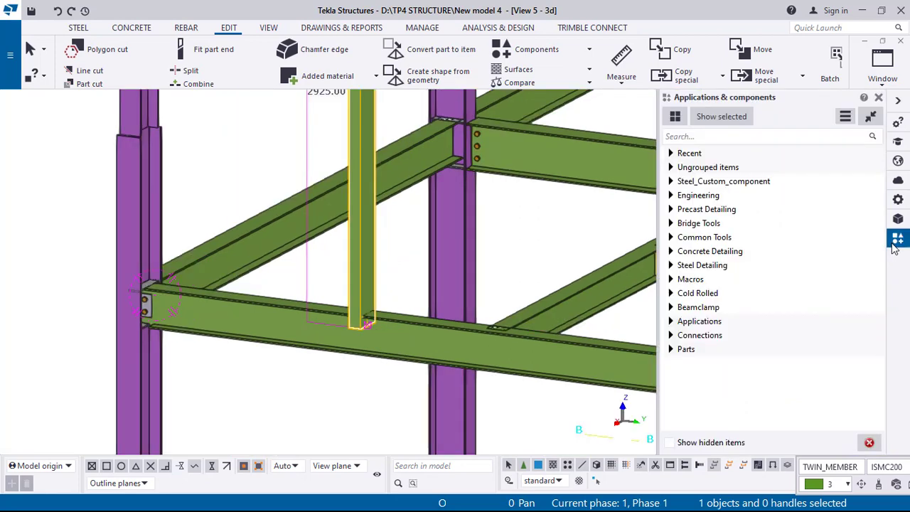
{"action": "left_click", "coordinate": [762, 137]}
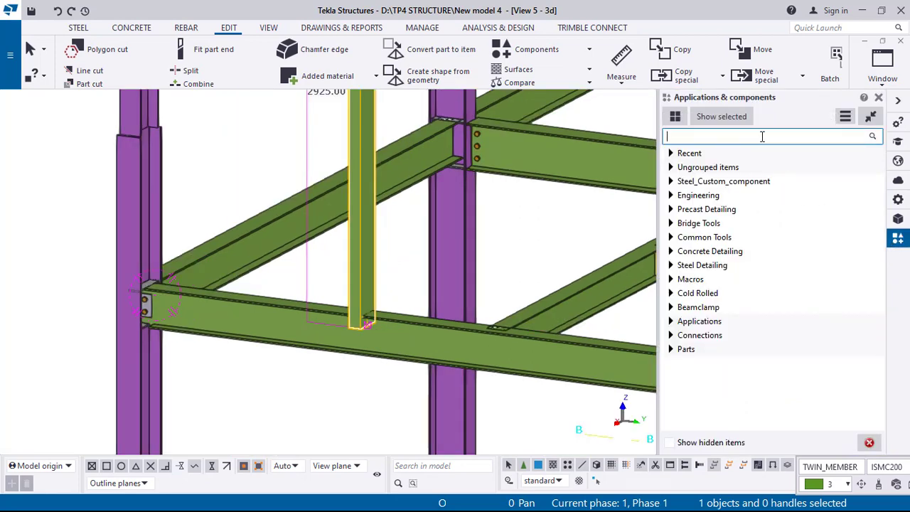
{"action": "type", "text": "end"}
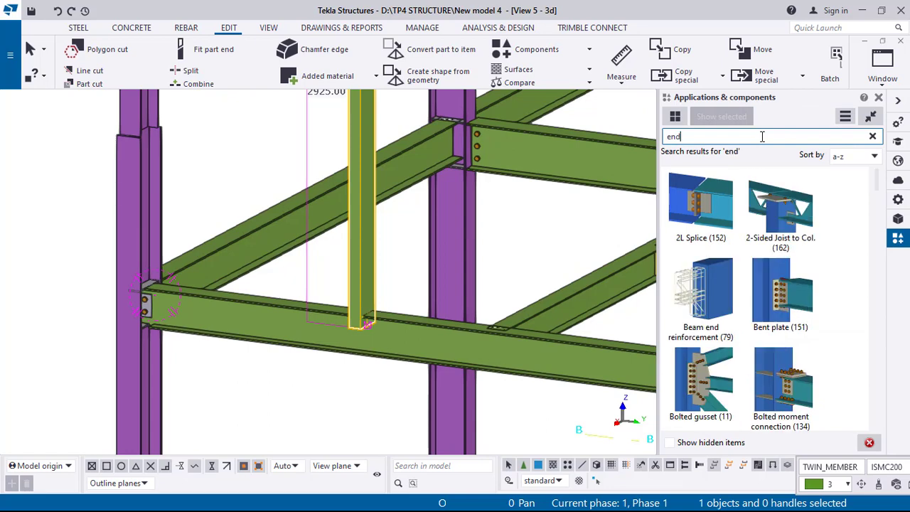
{"action": "scroll", "coordinate": [845, 328], "scroll_direction": "down", "scroll_amount": 1}
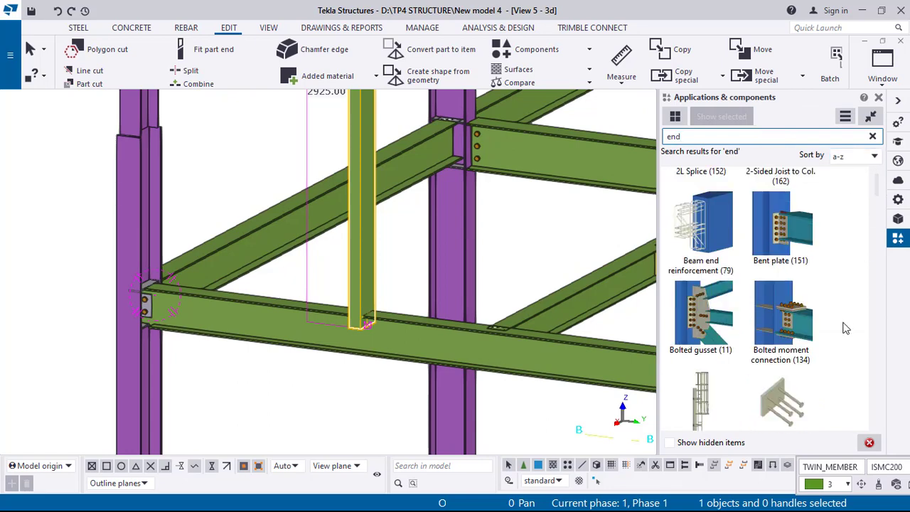
{"action": "scroll", "coordinate": [813, 271], "scroll_direction": "up", "scroll_amount": 1}
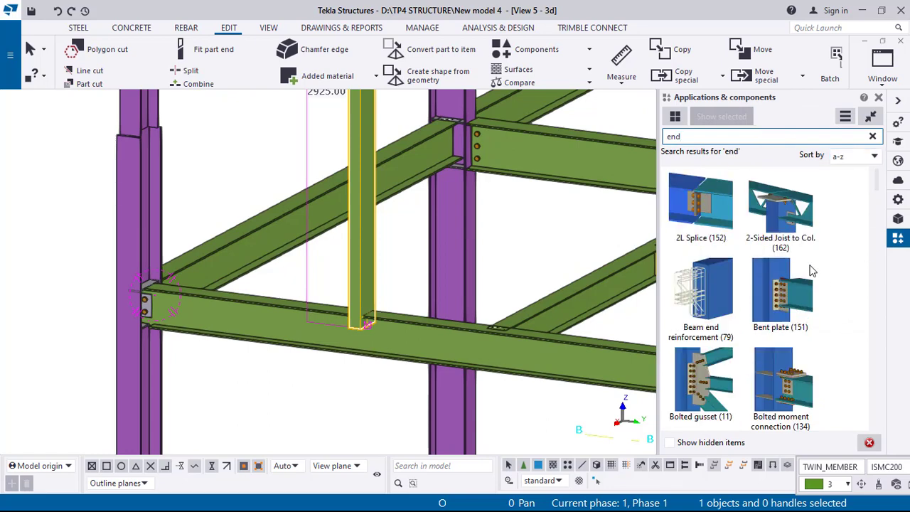
{"action": "scroll", "coordinate": [813, 292], "scroll_direction": "down", "scroll_amount": 5}
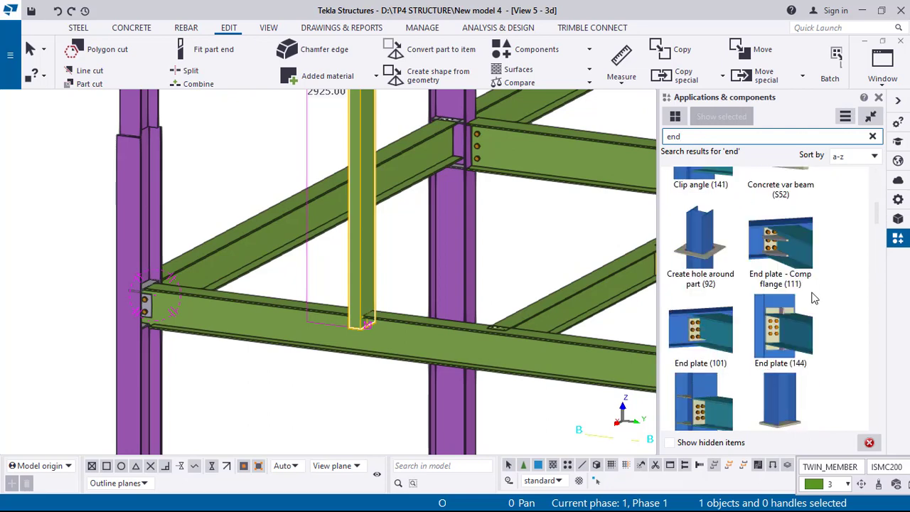
Apply the End plate (144) connection with the floor edge beam as main part and the vertical twin member as secondary part
{"action": "left_click", "coordinate": [792, 340]}
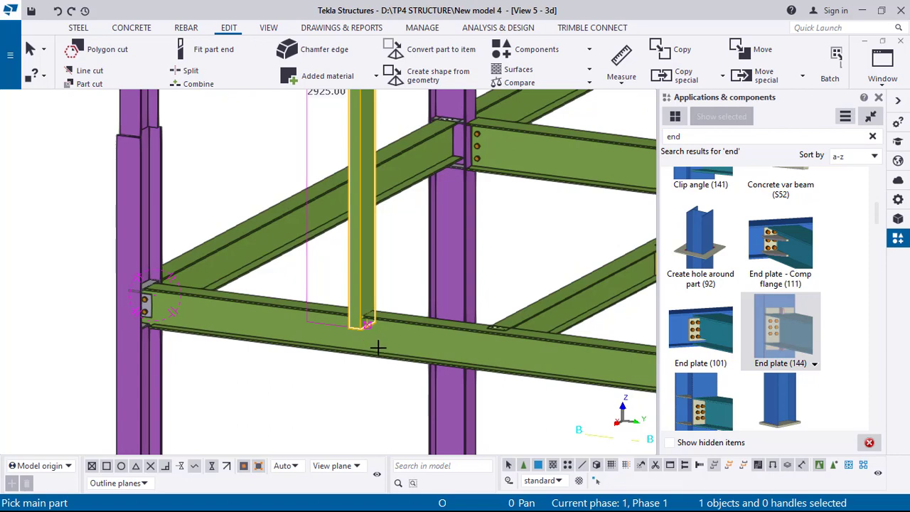
{"action": "left_click", "coordinate": [396, 278]}
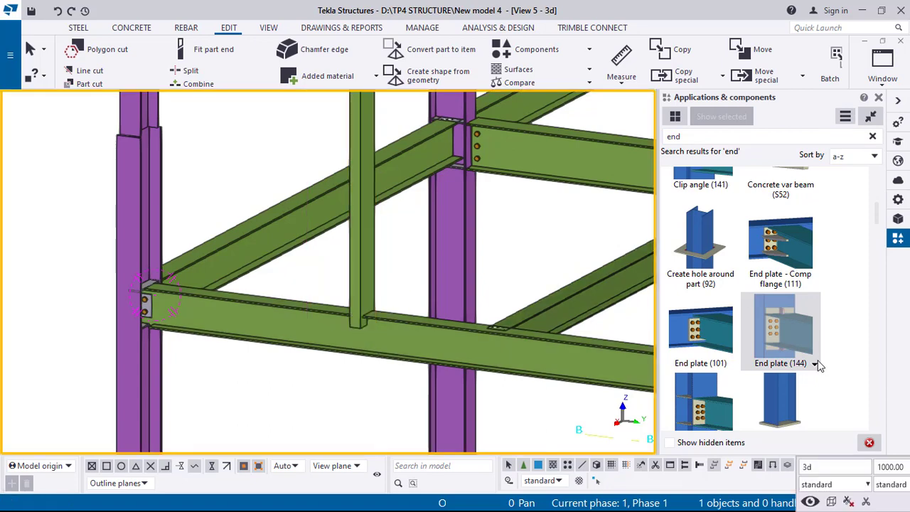
{"action": "left_click", "coordinate": [782, 332]}
{"action": "scroll", "coordinate": [348, 330], "scroll_direction": "up", "scroll_amount": 5}
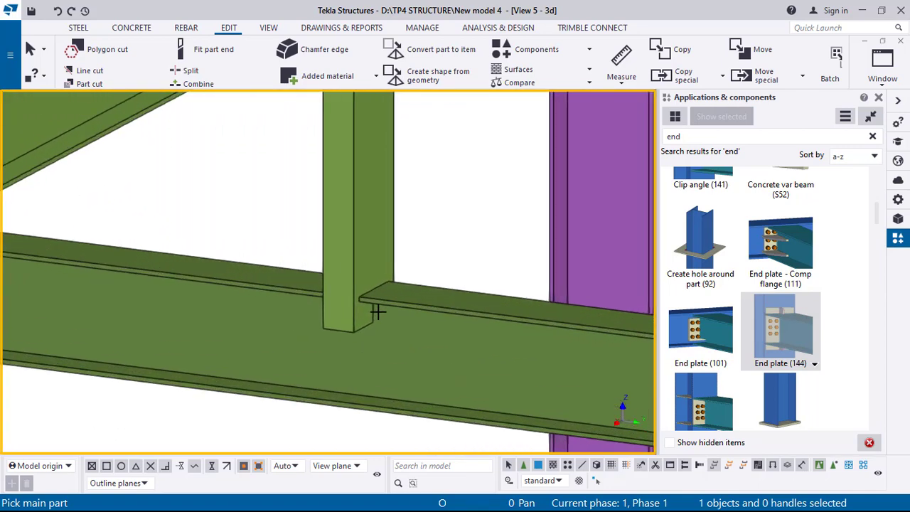
{"action": "left_click", "coordinate": [396, 301]}
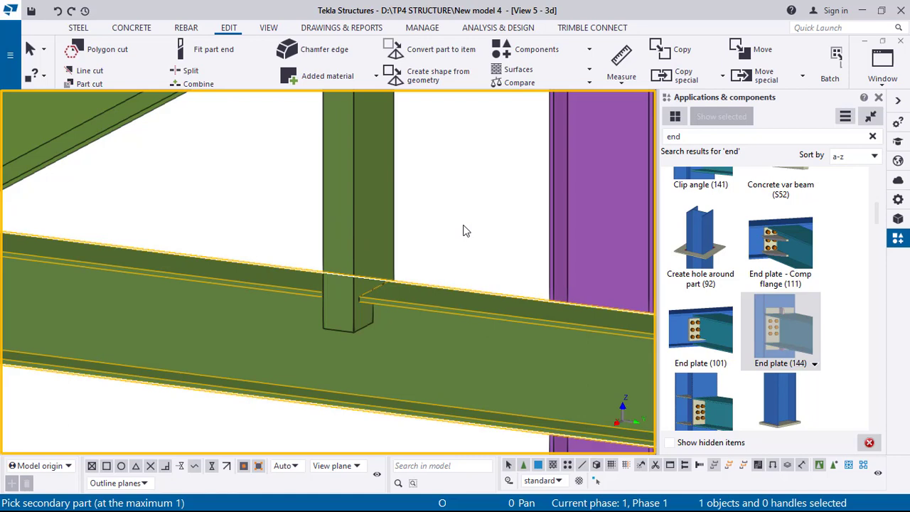
{"action": "middle_click_drag", "start_coordinate": [478, 282], "coordinate": [485, 259]}
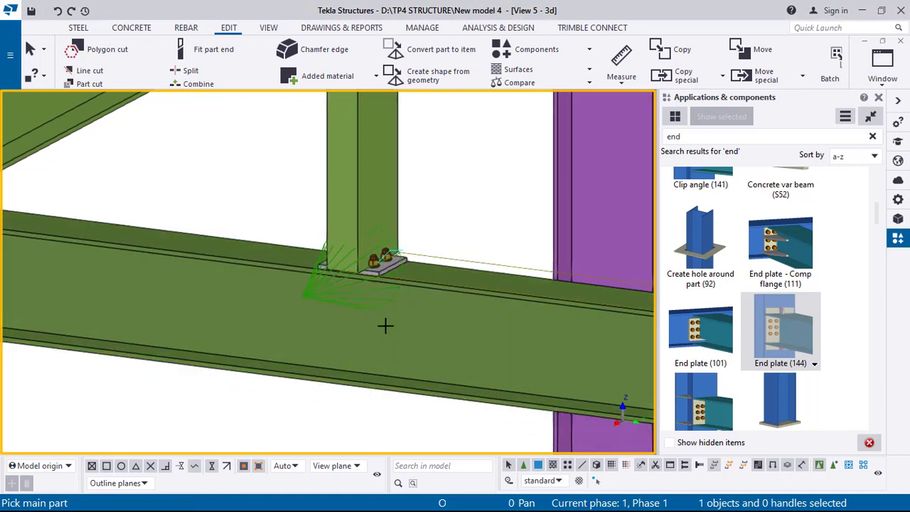
{"action": "middle_click_drag", "start_coordinate": [389, 325], "coordinate": [498, 300], "text": "ctrl"}
{"action": "middle_click_drag", "start_coordinate": [390, 169], "coordinate": [430, 327]}
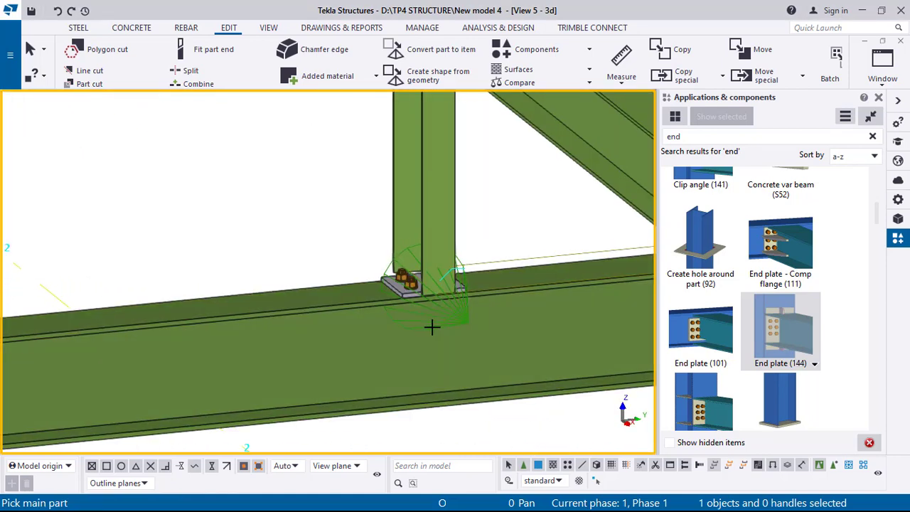
{"action": "right_click", "coordinate": [304, 221]}
{"action": "left_click", "coordinate": [327, 228]}
Open the properties of the new End plate (144) connection and set the end plate thickness to 16
{"action": "scroll", "coordinate": [441, 317], "scroll_direction": "up", "scroll_amount": 3}
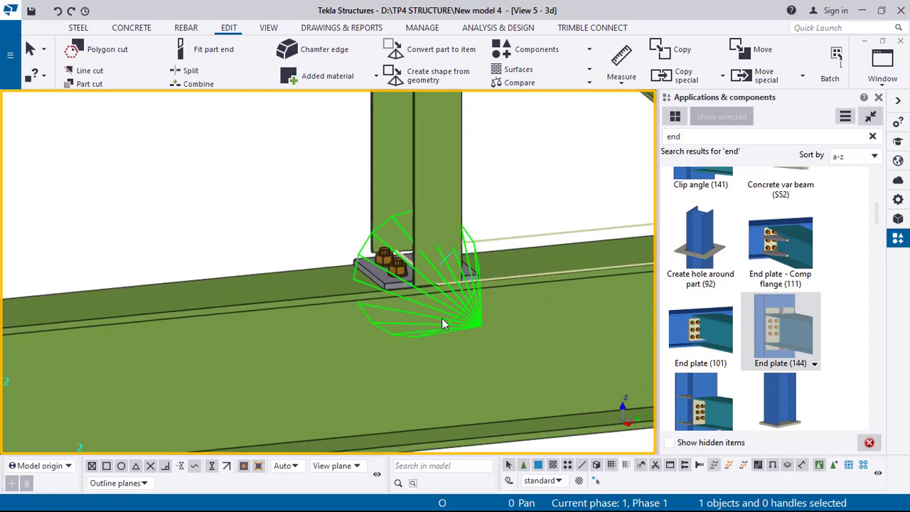
{"action": "double_click", "coordinate": [484, 315]}
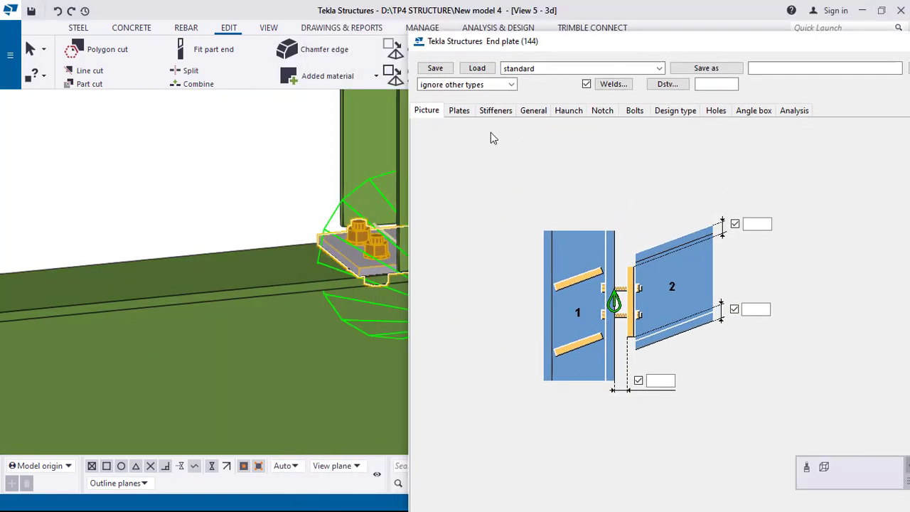
{"action": "left_click", "coordinate": [458, 110]}
{"action": "left_click", "coordinate": [512, 145]}
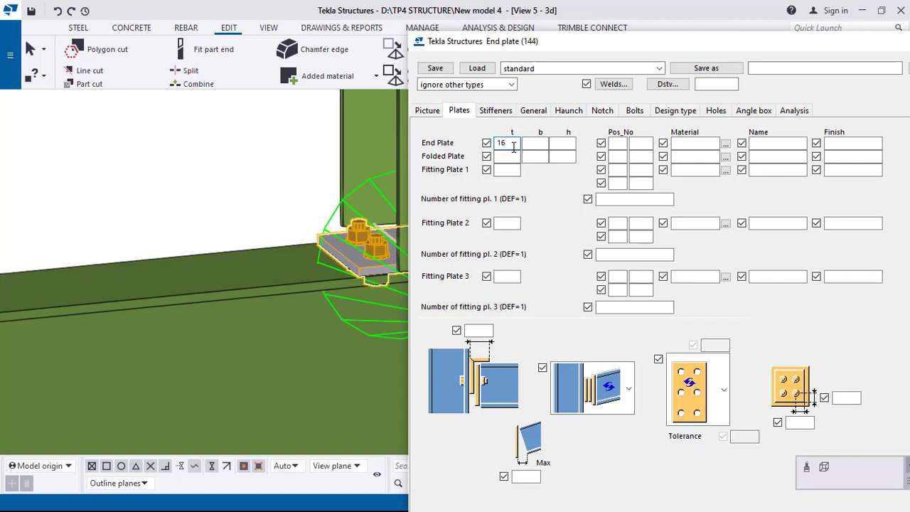
{"action": "left_click", "coordinate": [546, 144]}
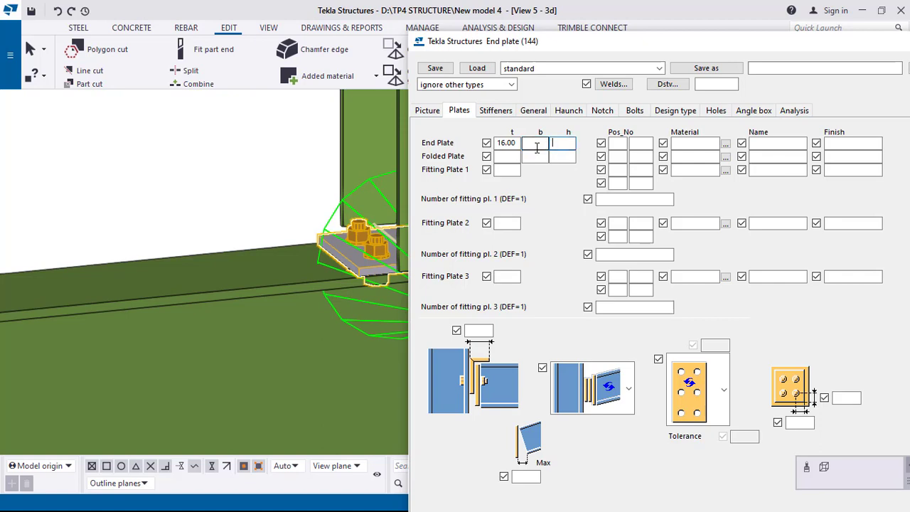
Set the end plate's position number to p 1, its material to E250 and its name to PLATE
{"action": "left_click", "coordinate": [618, 144]}
{"action": "type", "text": "pl"}
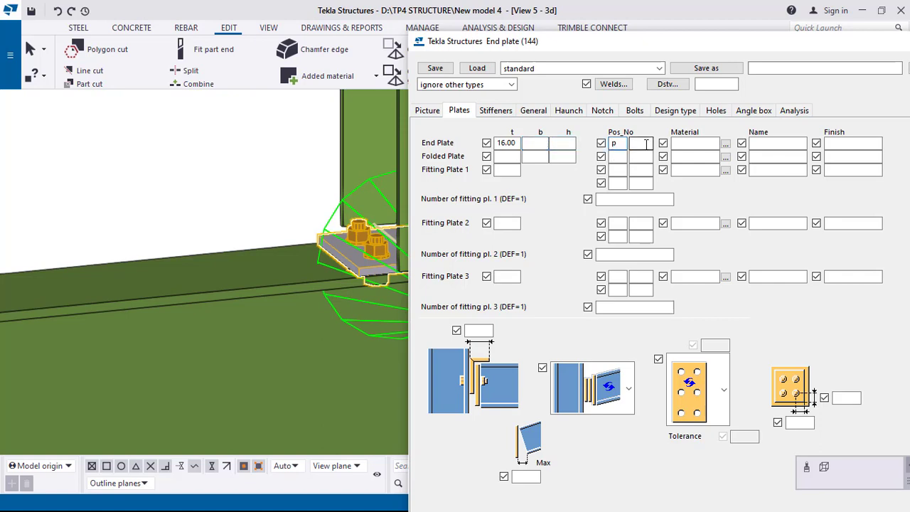
{"action": "type", "text": "1"}
{"action": "left_click", "coordinate": [689, 143]}
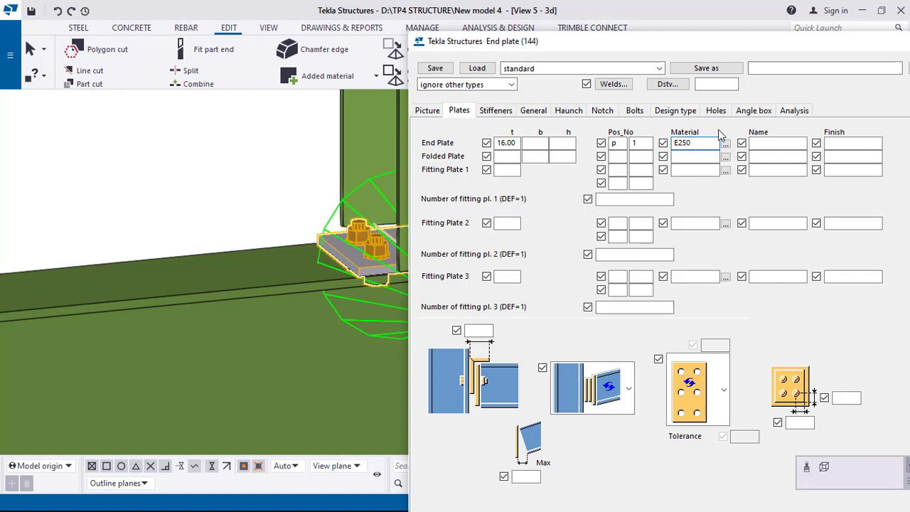
{"action": "left_click", "coordinate": [770, 143]}
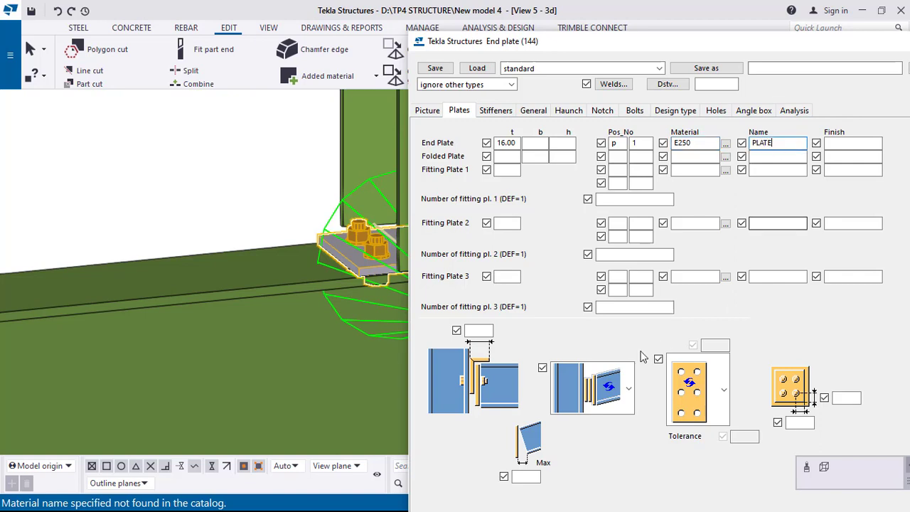
Replace the end plate material with IS2062 and apply the changed properties to the connection
{"action": "left_click_drag", "start_coordinate": [685, 43], "coordinate": [654, 18]}
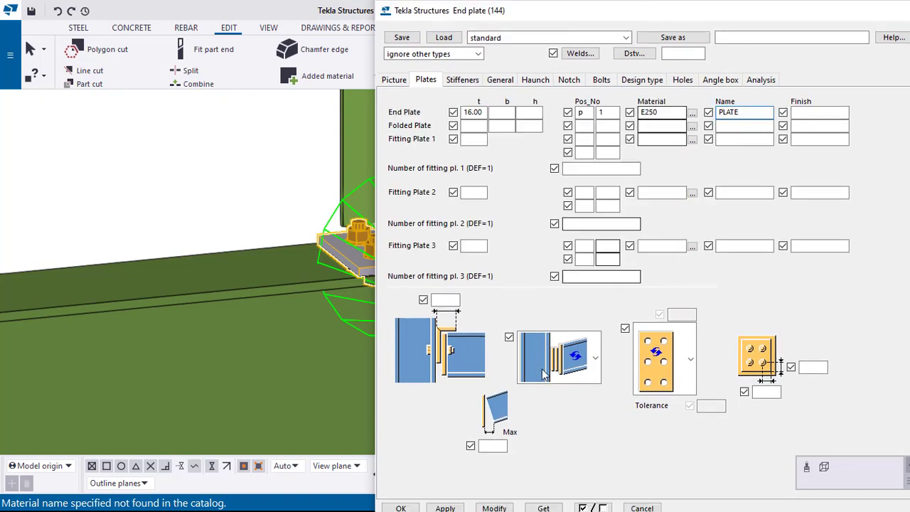
{"action": "left_click", "coordinate": [498, 508]}
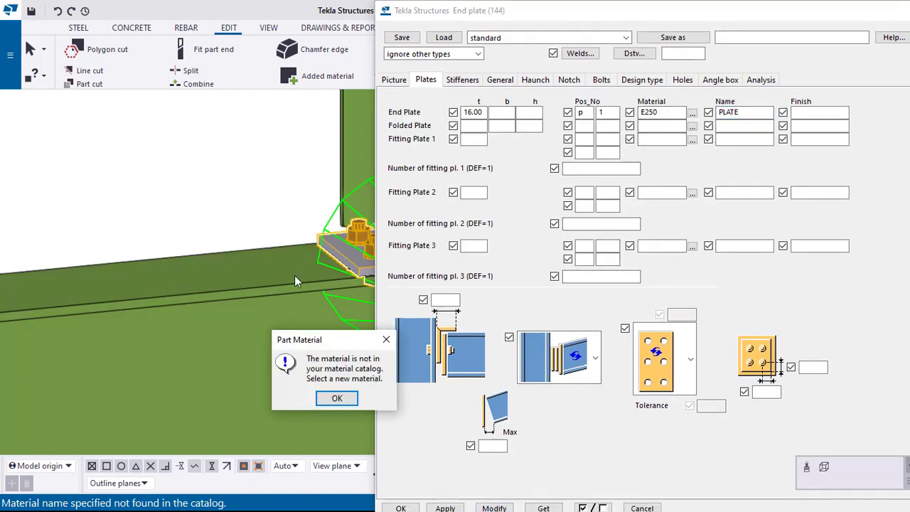
{"action": "left_click", "coordinate": [337, 399]}
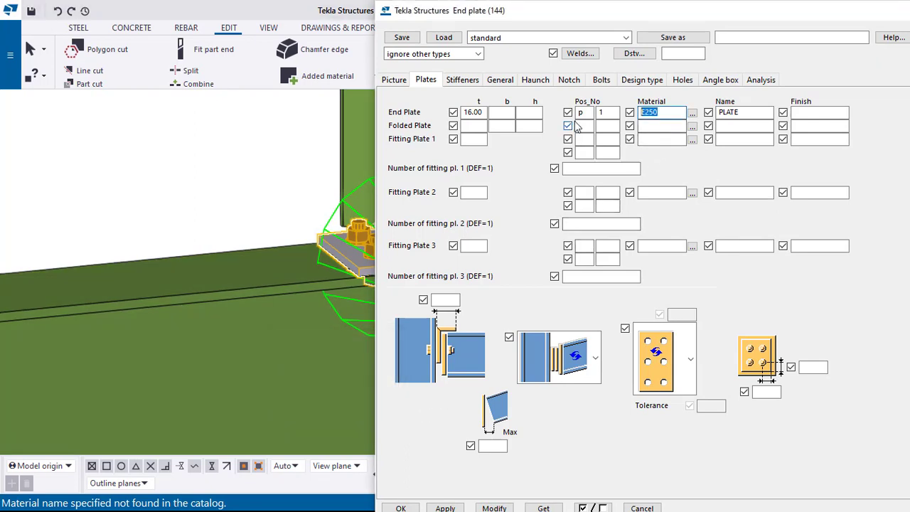
{"action": "type", "text": "IS2062"}
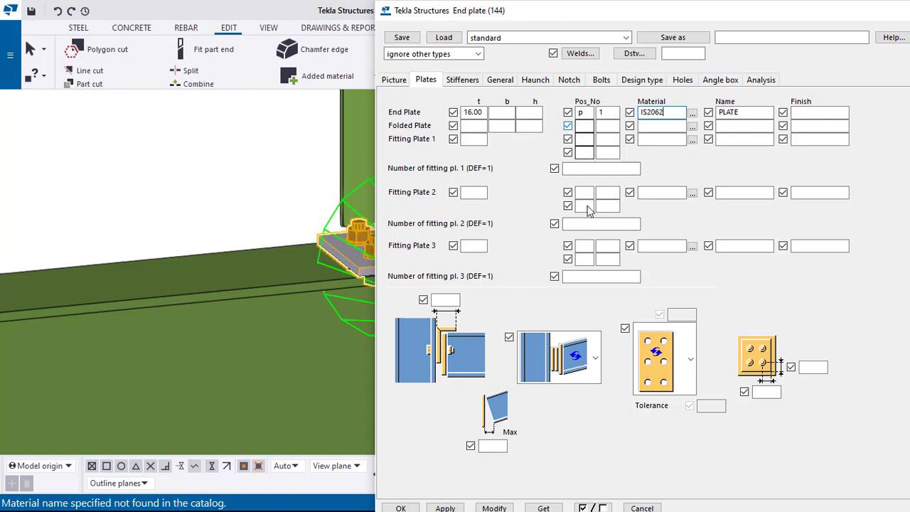
{"action": "left_click", "coordinate": [502, 508]}
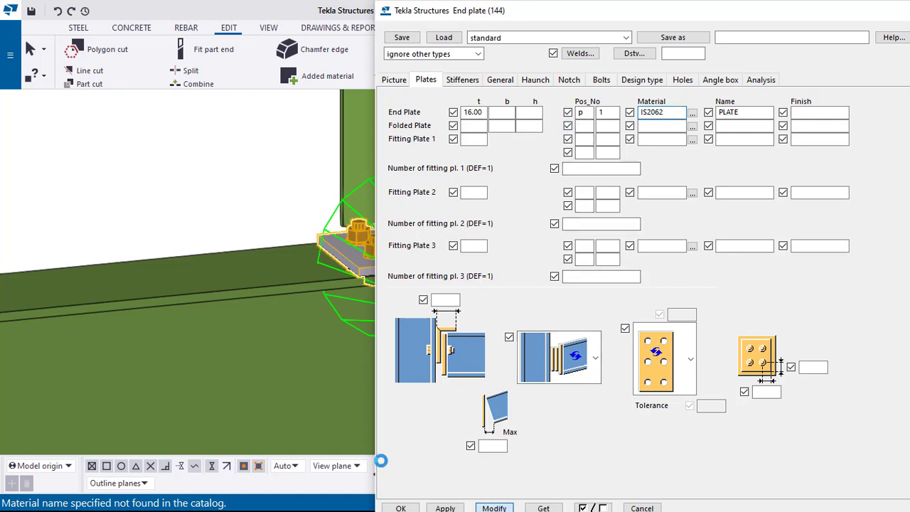
Examine the end plate and its bolts at the base of the vertical twin member from several sides
{"action": "middle_click_drag", "start_coordinate": [299, 246], "coordinate": [138, 253]}
{"action": "middle_click_drag", "start_coordinate": [230, 256], "coordinate": [237, 268]}
{"action": "scroll", "coordinate": [237, 268], "scroll_direction": "down", "scroll_amount": 2}
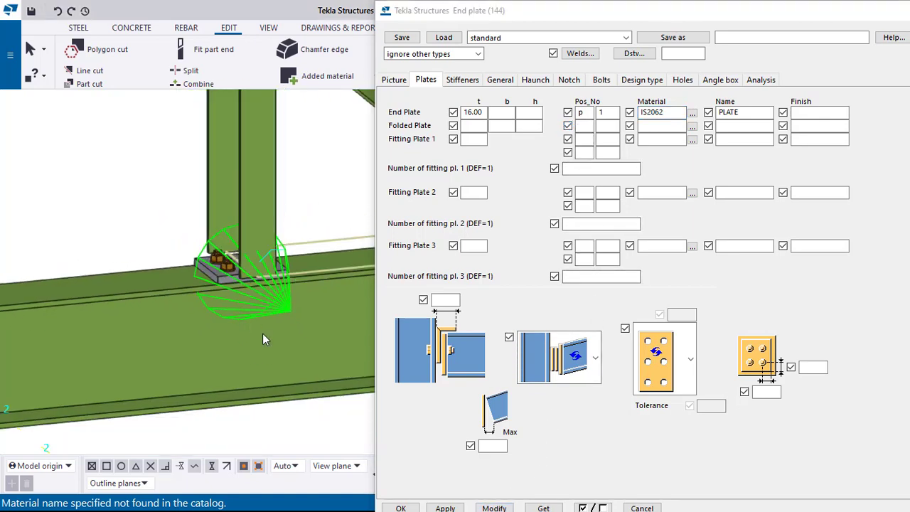
{"action": "middle_click_drag", "start_coordinate": [262, 333], "coordinate": [332, 335], "text": "ctrl"}
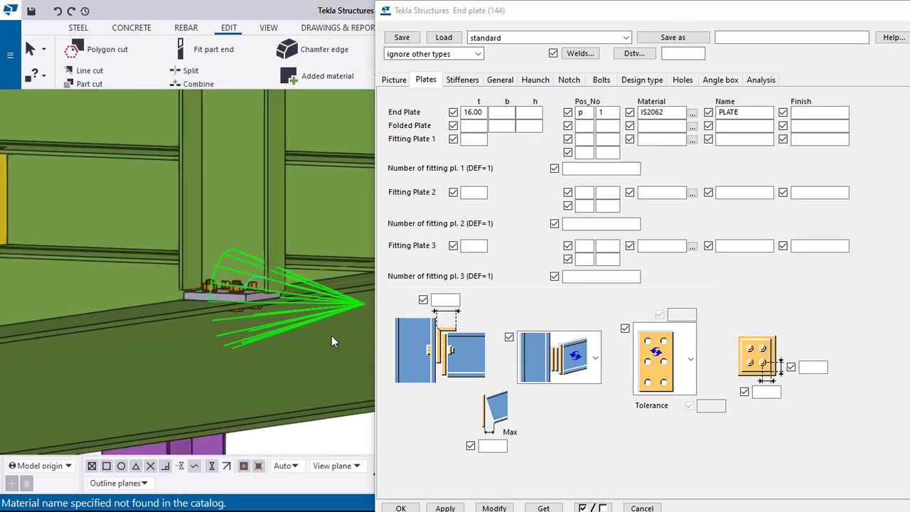
{"action": "key", "text": "v"}
{"action": "scroll", "coordinate": [243, 317], "scroll_direction": "up", "scroll_amount": 1}
{"action": "scroll", "coordinate": [243, 317], "scroll_direction": "up", "scroll_amount": 3}
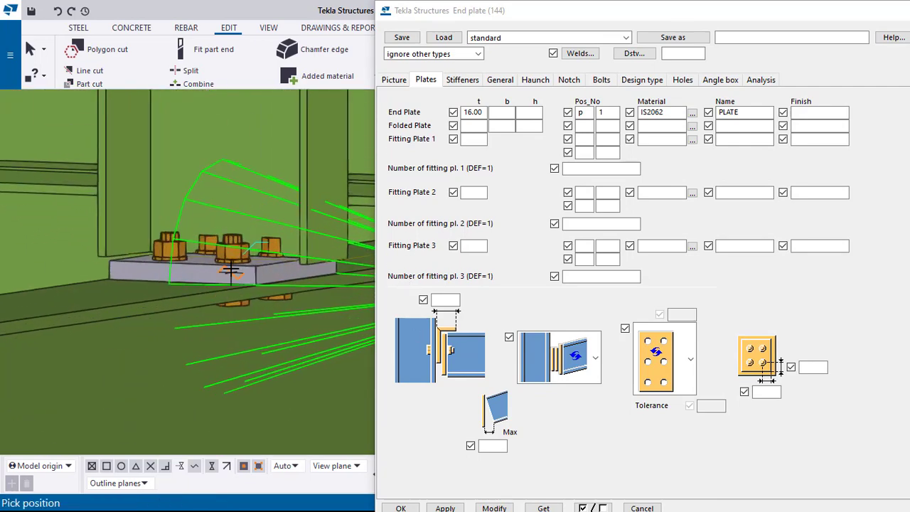
{"action": "middle_click_drag", "start_coordinate": [219, 309], "coordinate": [2, 356], "text": "ctrl"}
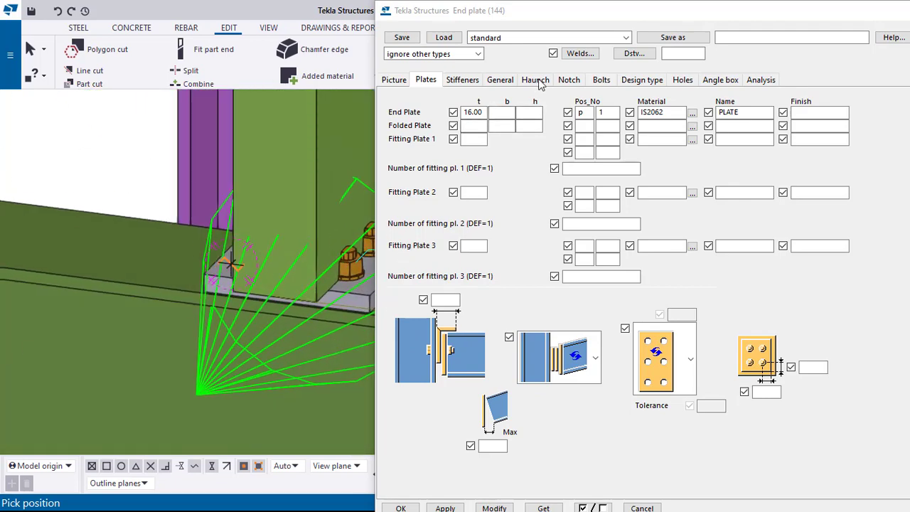
Set the end plate connection's upper and lower bolt edge distances to 150
{"action": "left_click", "coordinate": [601, 81]}
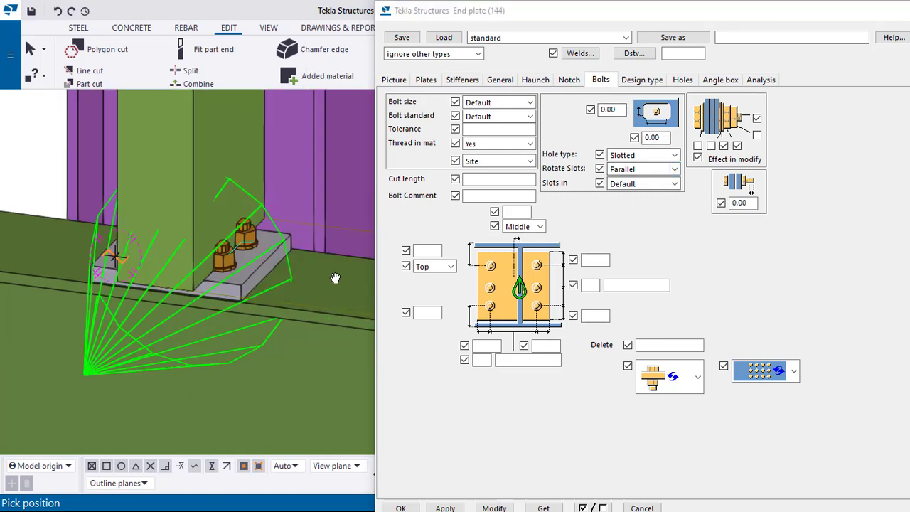
{"action": "left_click", "coordinate": [596, 259]}
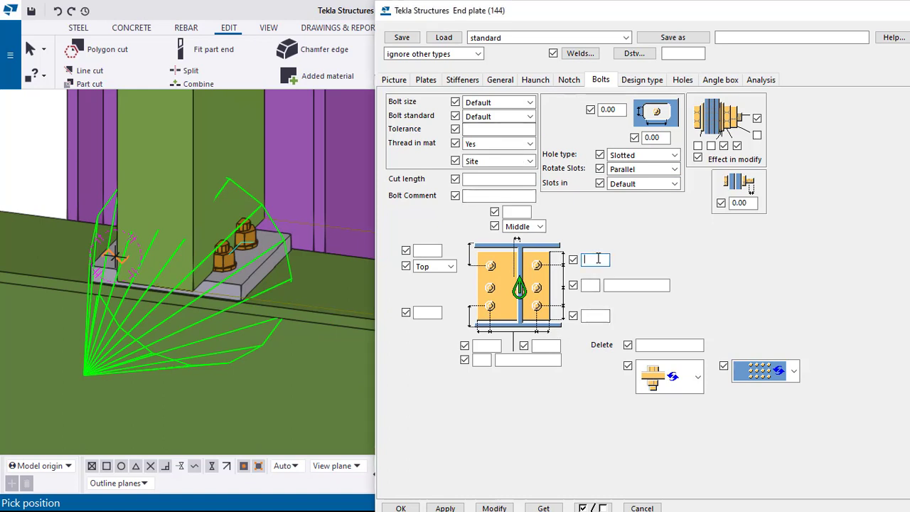
{"action": "type", "text": "150"}
{"action": "left_click", "coordinate": [603, 314]}
{"action": "type", "text": "15"}
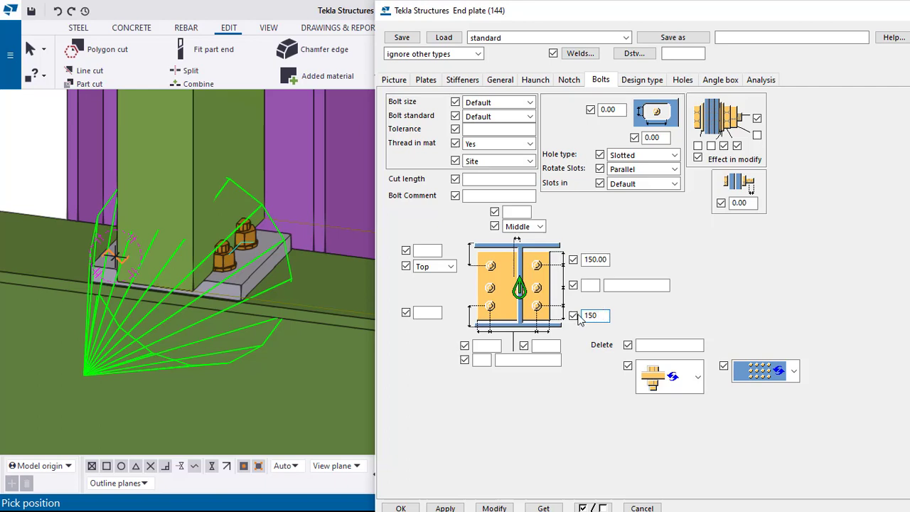
Set the number of bolts to 0 in both the vertical and horizontal directions of the end plate
{"action": "left_click", "coordinate": [640, 287]}
{"action": "left_click", "coordinate": [592, 286]}
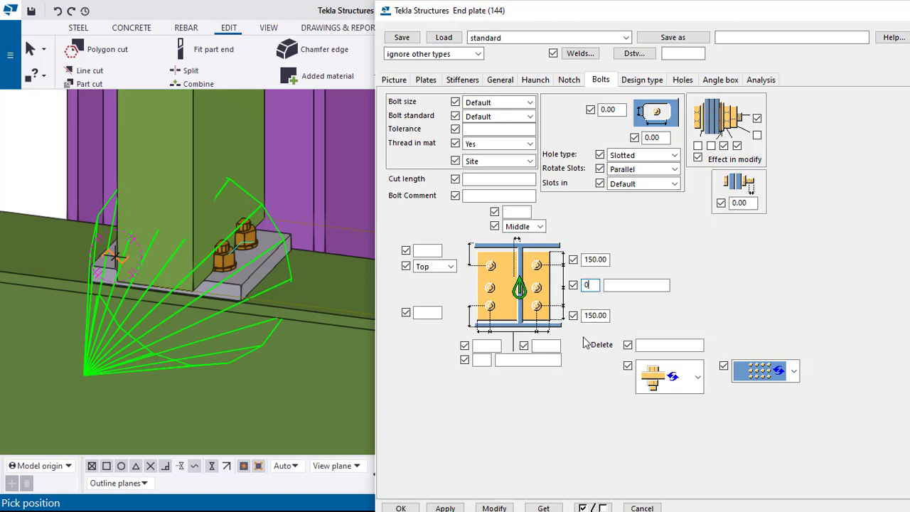
{"action": "left_click", "coordinate": [480, 360]}
{"action": "type", "text": "0"}
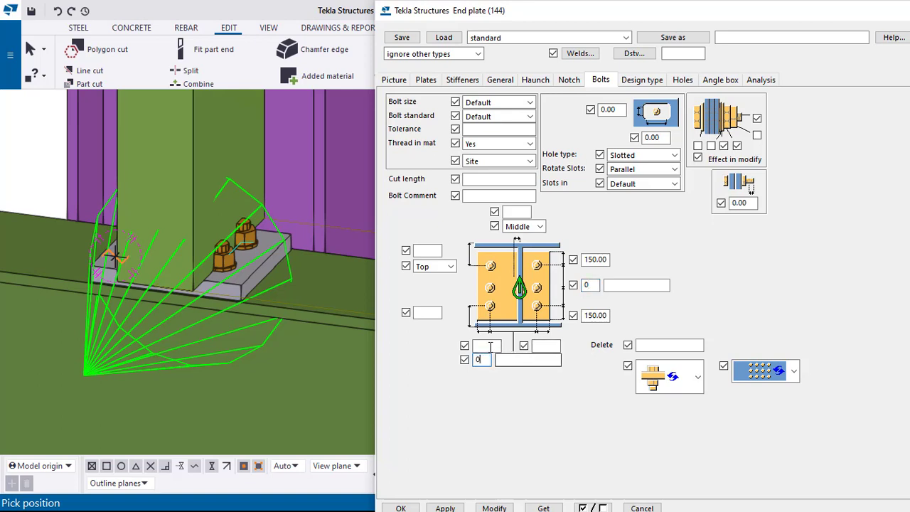
Set both horizontal bolt edge distances to 100 and apply the bolt changes to the connection
{"action": "left_click", "coordinate": [488, 346]}
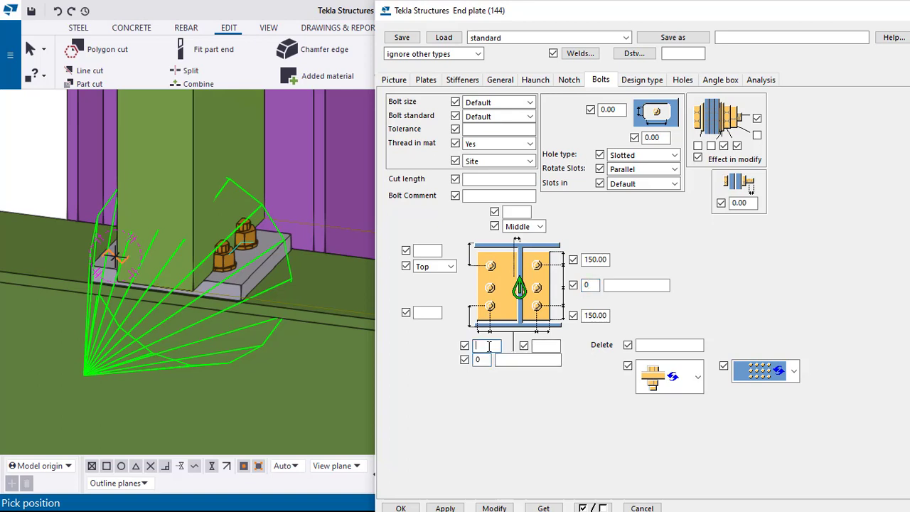
{"action": "left_click", "coordinate": [540, 345]}
{"action": "type", "text": "100"}
{"action": "left_click", "coordinate": [500, 507]}
{"action": "scroll", "coordinate": [249, 274], "scroll_direction": "down", "scroll_amount": 4}
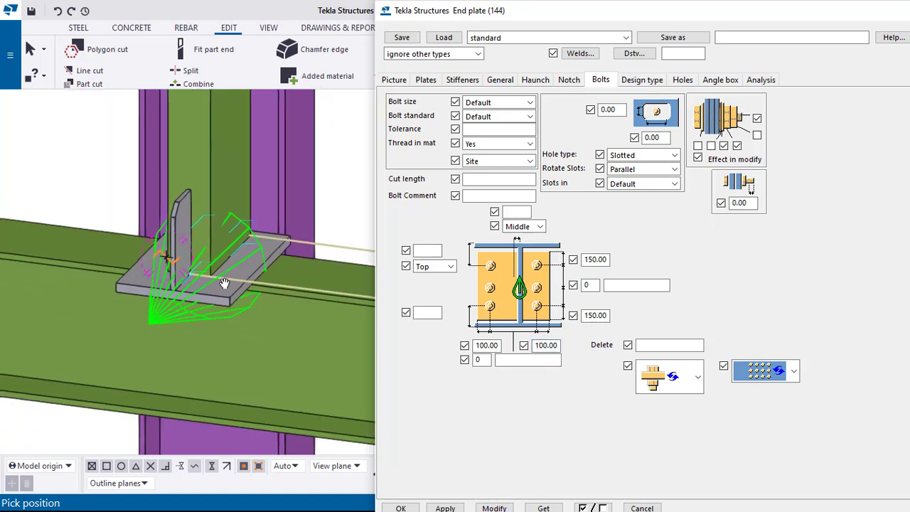
Change the vertical bolt group reference to Middle and apply it to the end plate connection
{"action": "middle_click_drag", "start_coordinate": [357, 294], "coordinate": [266, 302], "text": "ctrl"}
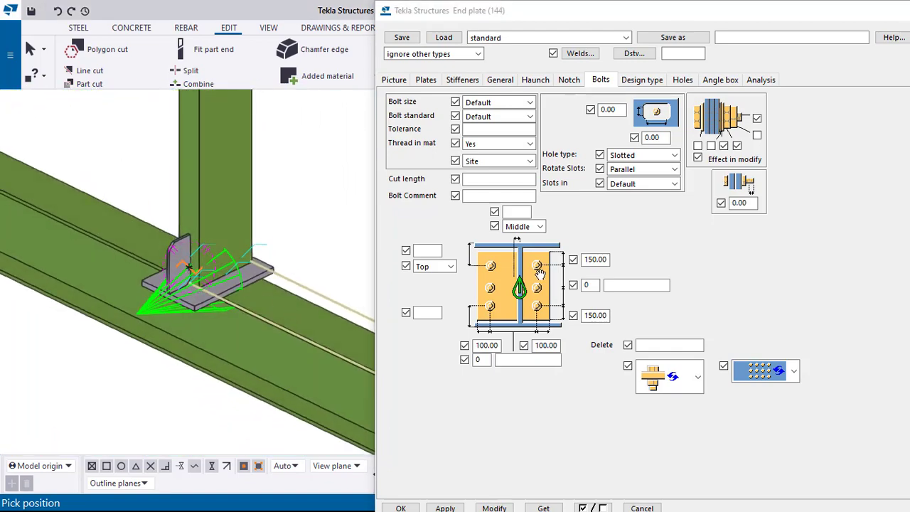
{"action": "left_click", "coordinate": [449, 265]}
{"action": "left_click", "coordinate": [433, 310]}
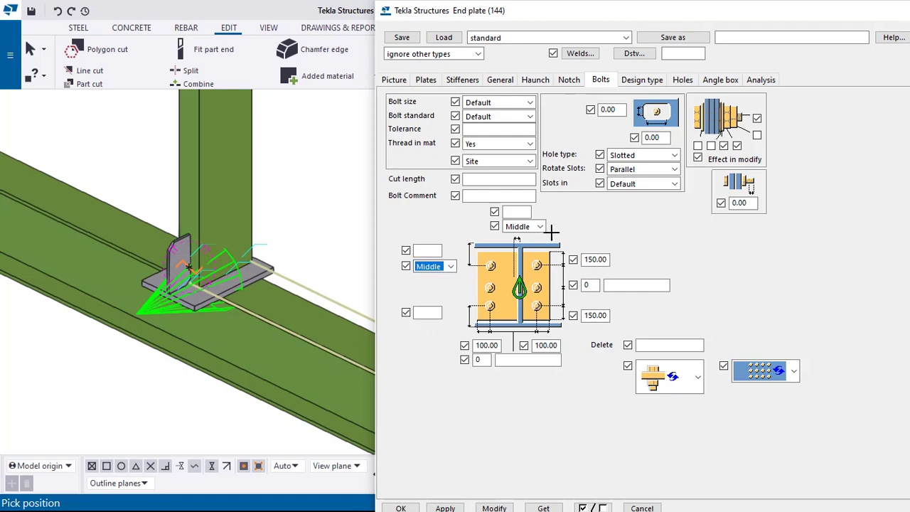
{"action": "left_click", "coordinate": [494, 508]}
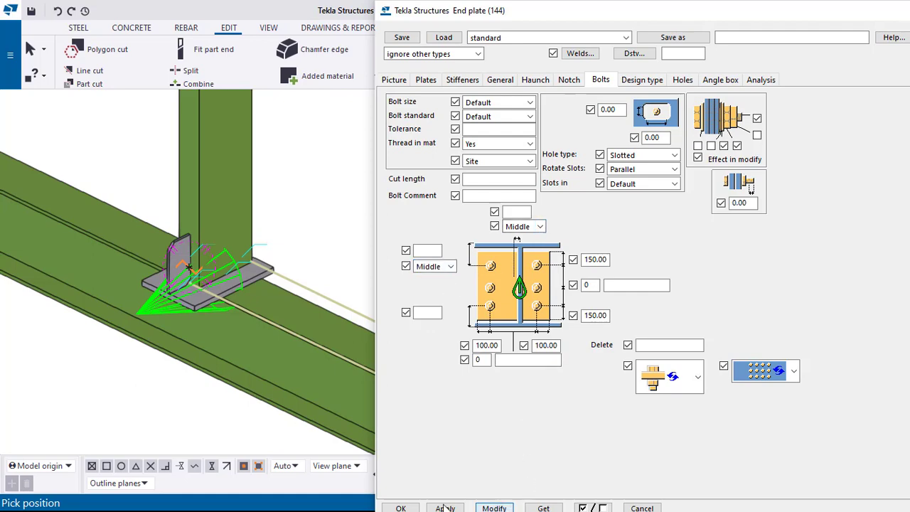
{"action": "middle_click_drag", "start_coordinate": [231, 293], "coordinate": [283, 203], "text": "ctrl"}
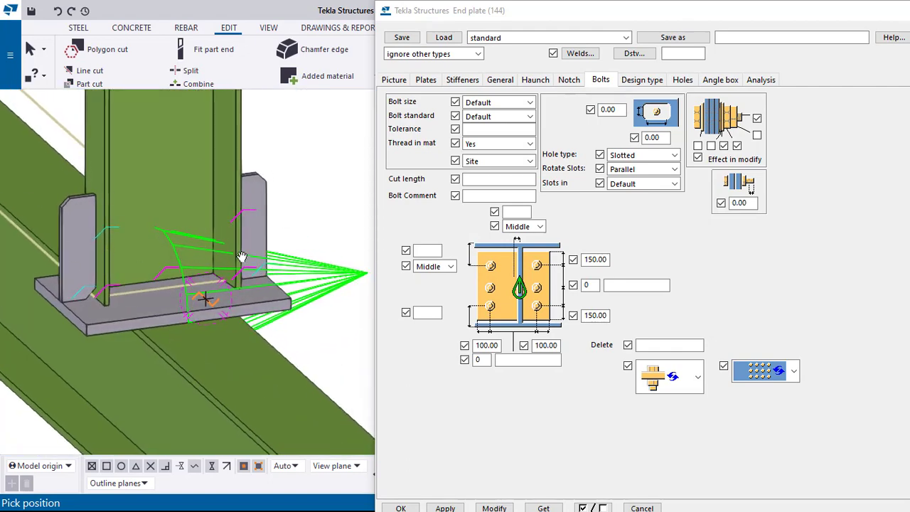
Choose the no-haunch option for the end plate connection and apply it to remove both haunch plates
{"action": "left_click", "coordinate": [543, 81]}
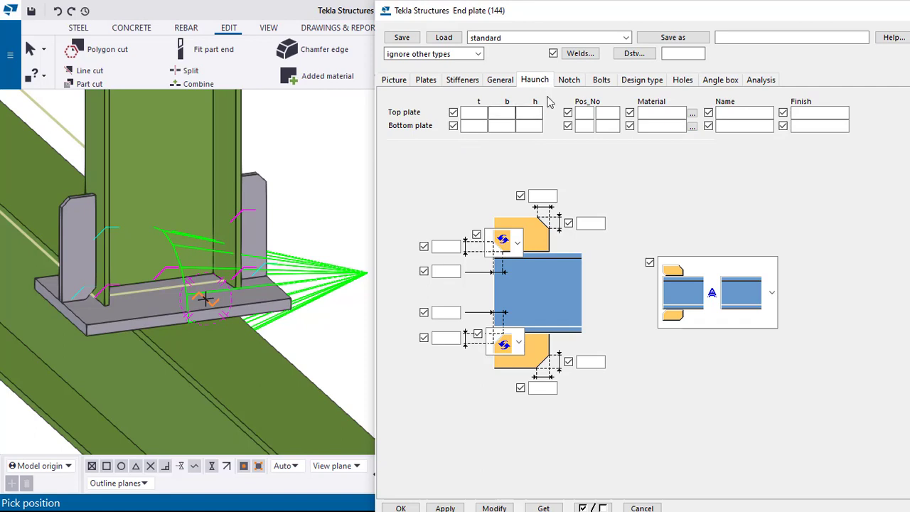
{"action": "left_click", "coordinate": [740, 320]}
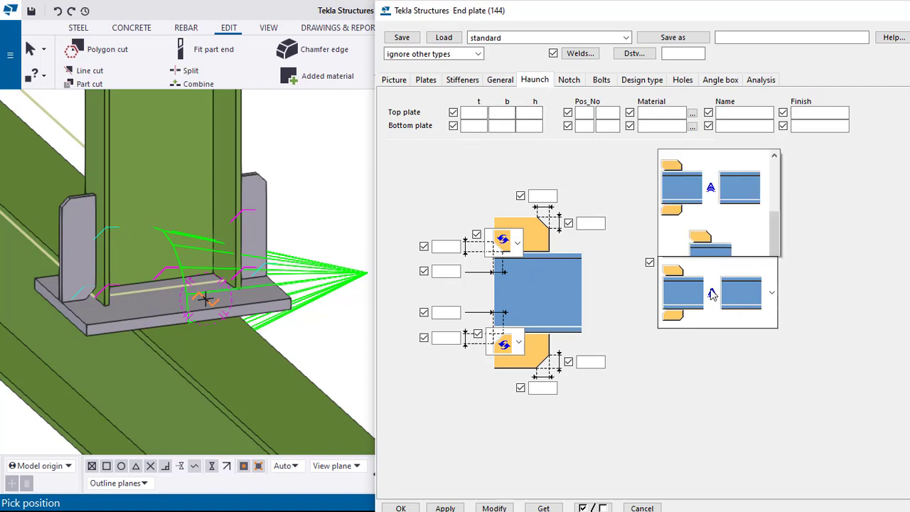
{"action": "left_click", "coordinate": [732, 213]}
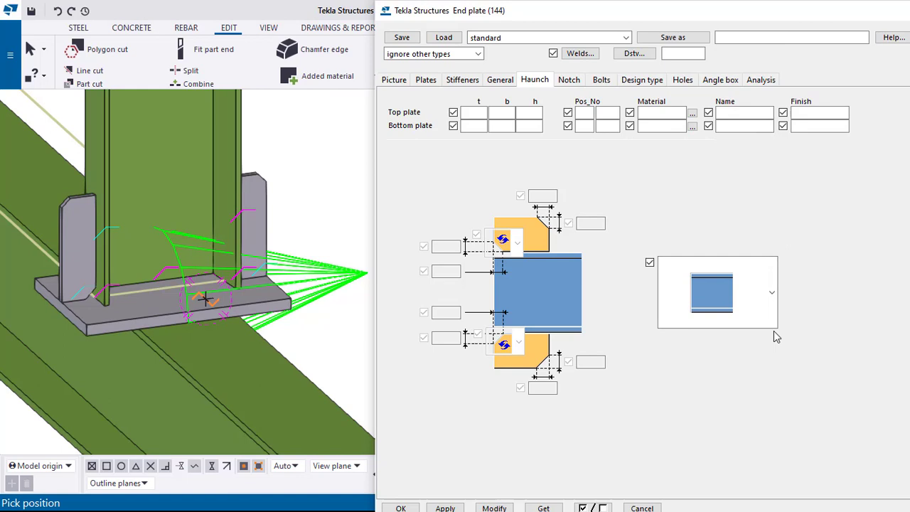
{"action": "left_click", "coordinate": [495, 507]}
{"action": "scroll", "coordinate": [312, 295], "scroll_direction": "down", "scroll_amount": 4}
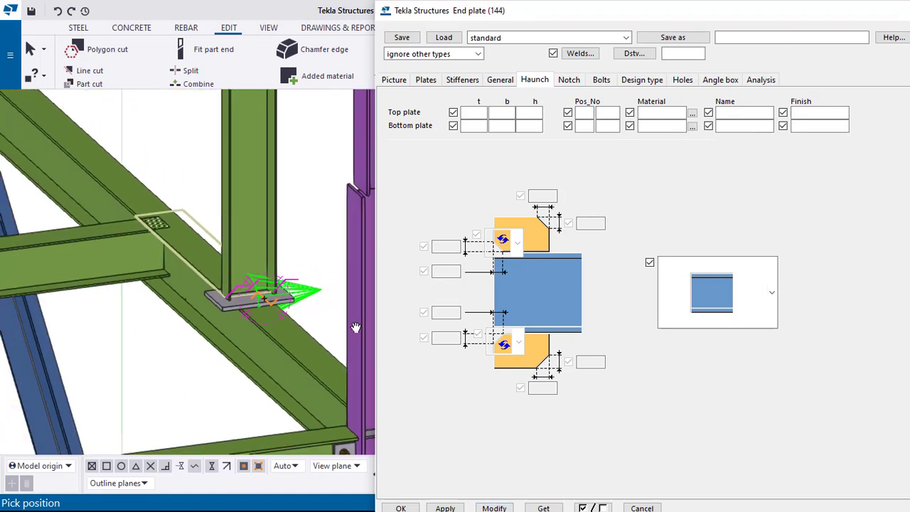
{"action": "middle_click_drag", "start_coordinate": [355, 329], "coordinate": [178, 324], "text": "ctrl"}
{"action": "scroll", "coordinate": [304, 320], "scroll_direction": "up", "scroll_amount": 3}
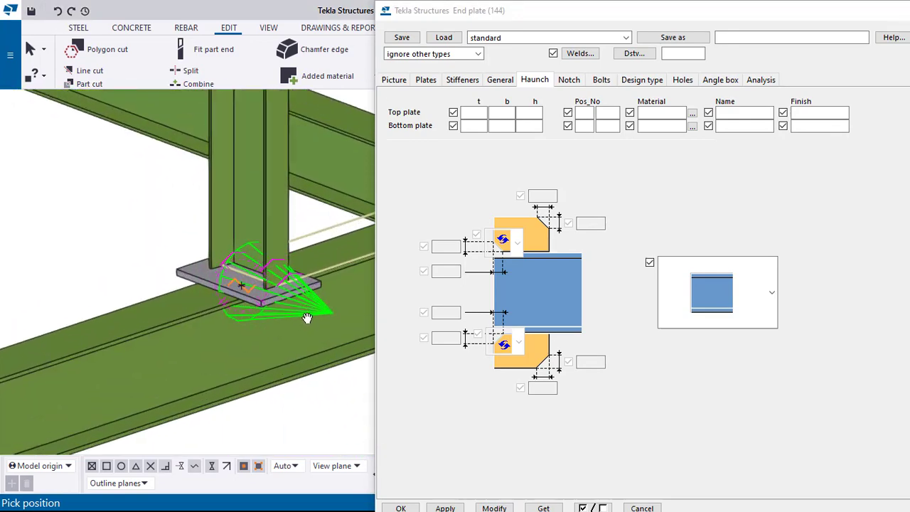
{"action": "middle_click_drag", "start_coordinate": [308, 317], "coordinate": [104, 335], "text": "ctrl"}
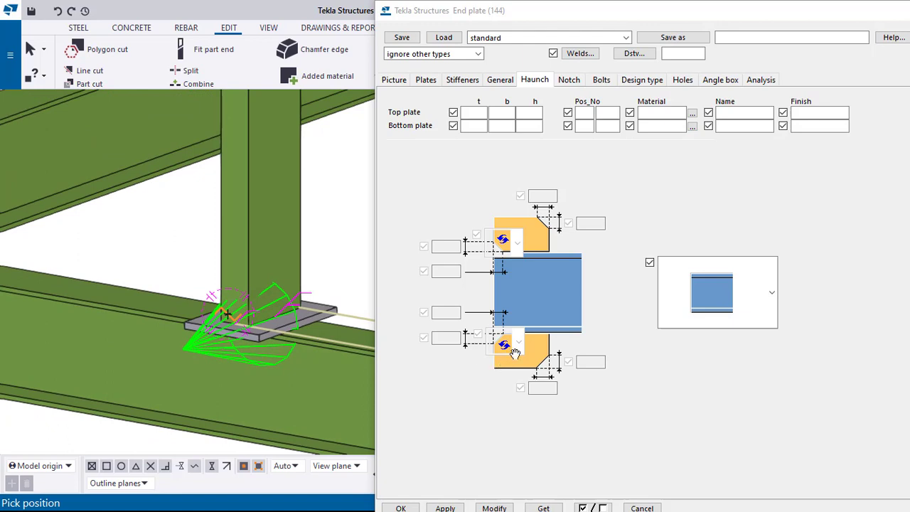
Review the connection's plate, stiffener, haunch and bolt settings, accept them, and end the active command
{"action": "left_click", "coordinate": [396, 83]}
{"action": "left_click", "coordinate": [423, 82]}
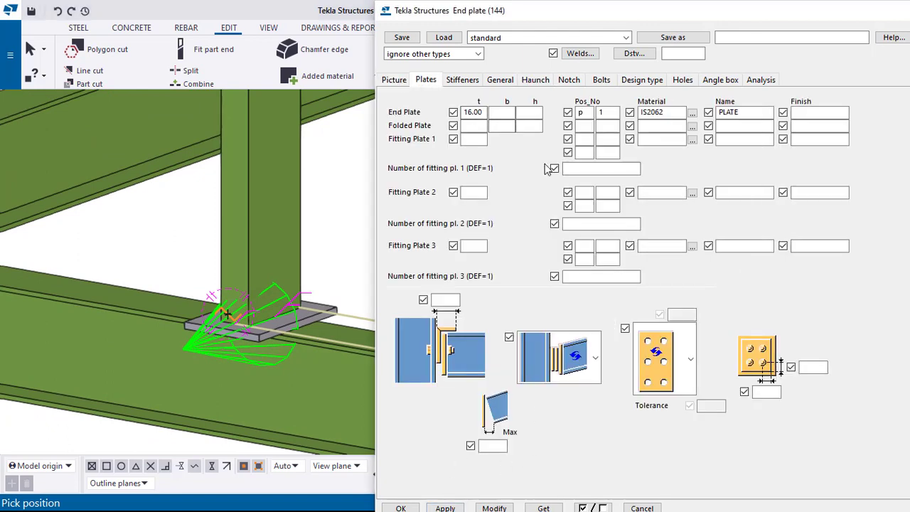
{"action": "left_click", "coordinate": [462, 80]}
{"action": "left_click", "coordinate": [536, 82]}
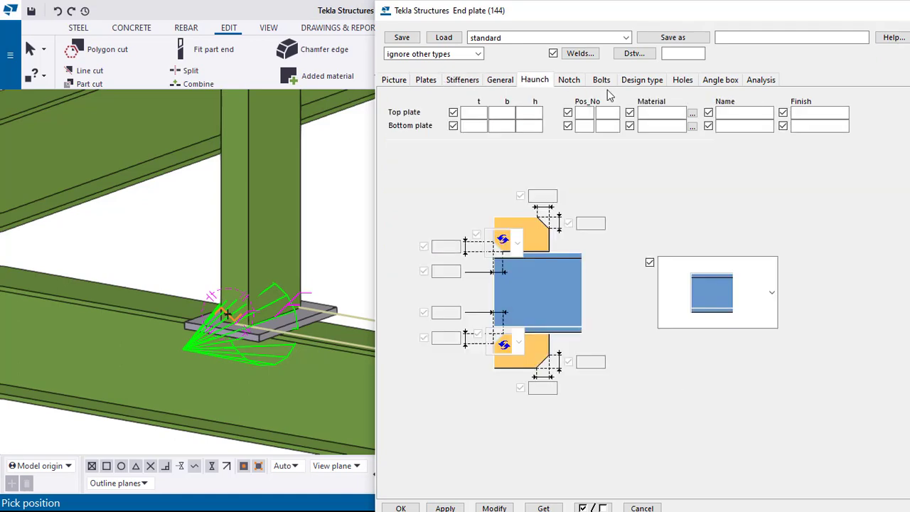
{"action": "left_click", "coordinate": [603, 81]}
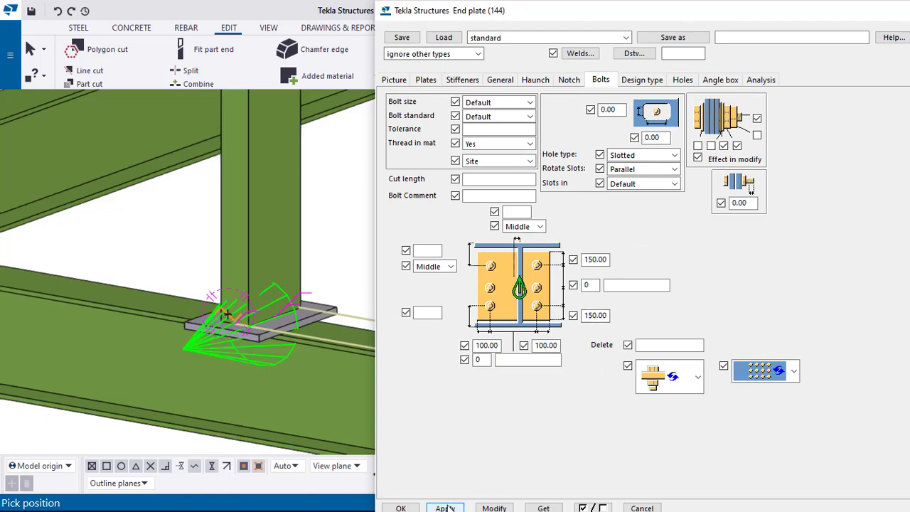
{"action": "left_click", "coordinate": [403, 508]}
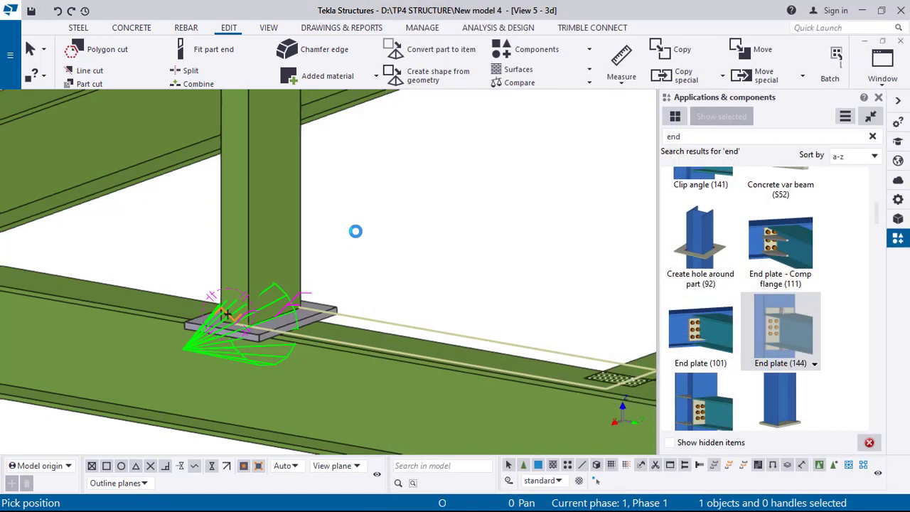
{"action": "scroll", "coordinate": [359, 233], "scroll_direction": "down", "scroll_amount": 2}
{"action": "right_click", "coordinate": [419, 196]}
{"action": "left_click", "coordinate": [430, 201]}
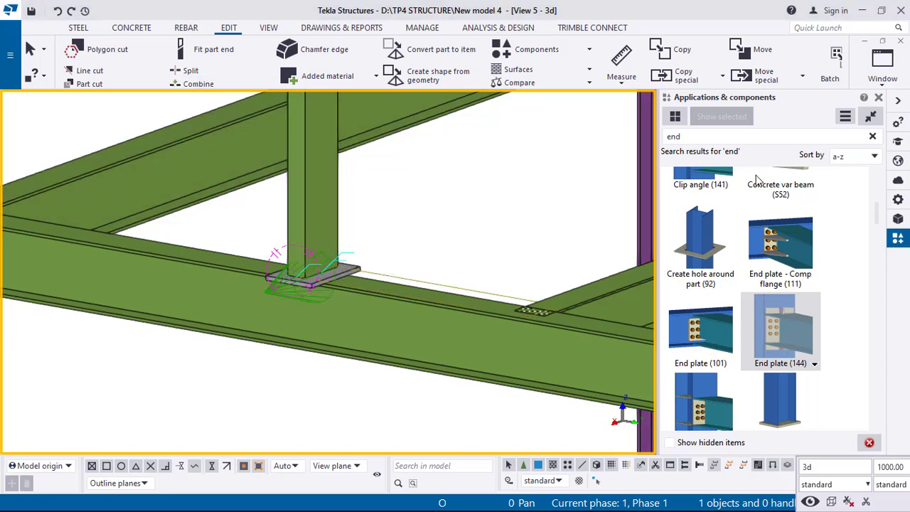
Search the component catalog for STIF and look through the stiffener components
{"action": "left_click", "coordinate": [696, 136]}
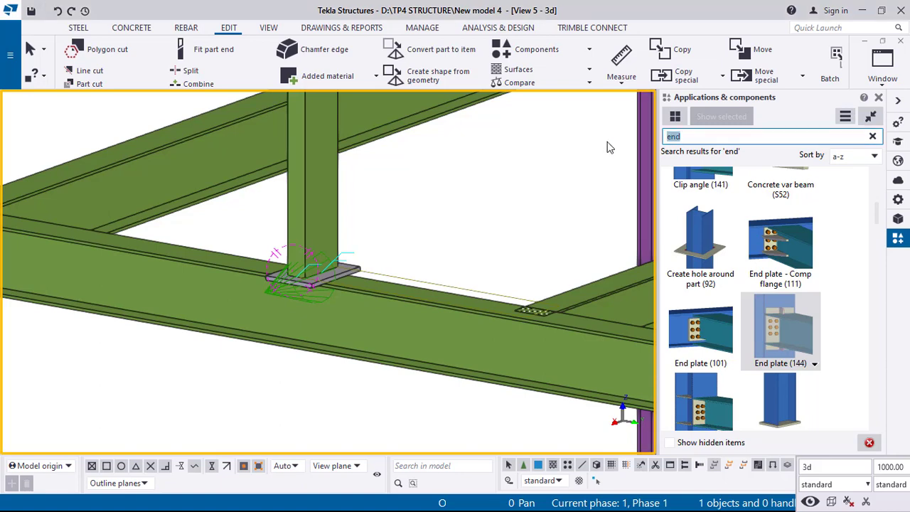
{"action": "type", "text": "STIF"}
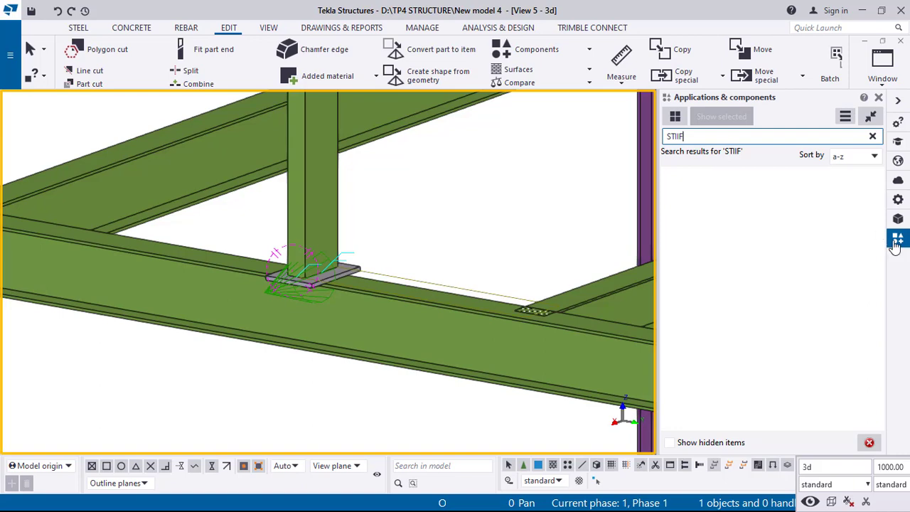
{"action": "left_click", "coordinate": [872, 136]}
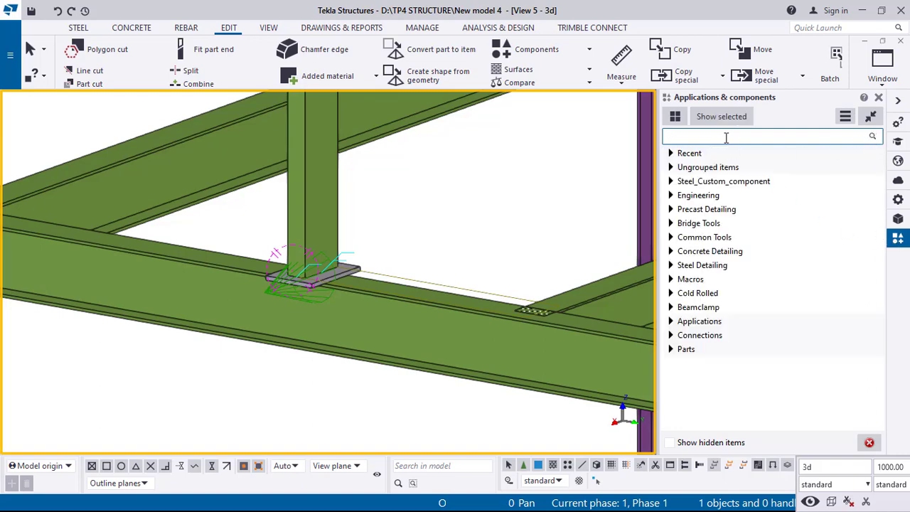
{"action": "type", "text": "STIF"}
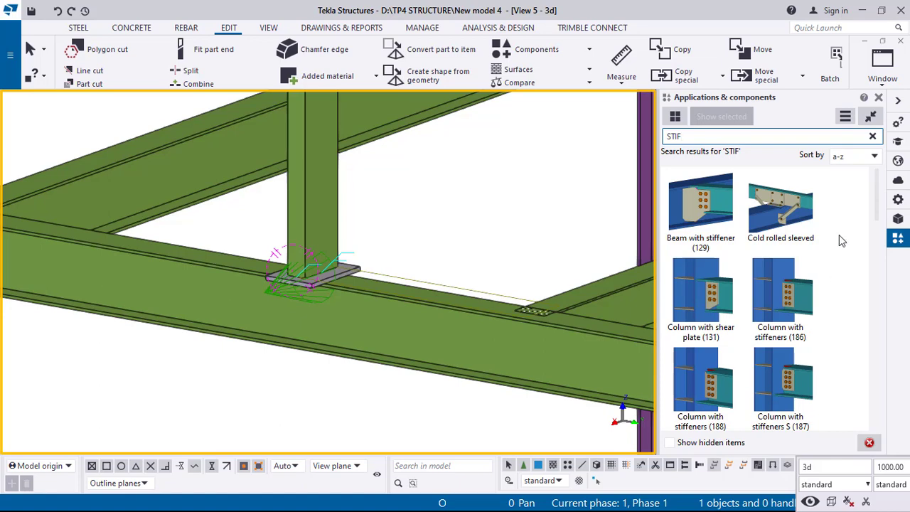
{"action": "scroll", "coordinate": [841, 256], "scroll_direction": "down", "scroll_amount": 3}
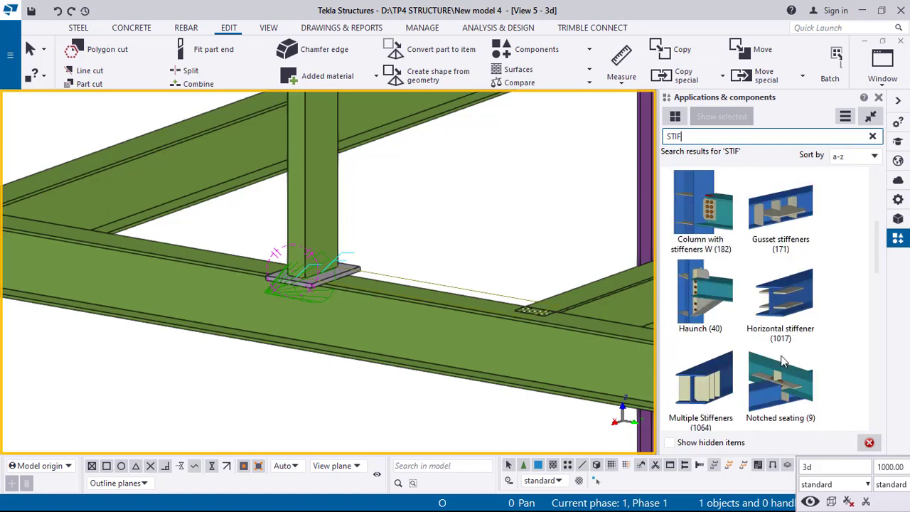
{"action": "scroll", "coordinate": [782, 361], "scroll_direction": "down", "scroll_amount": 1}
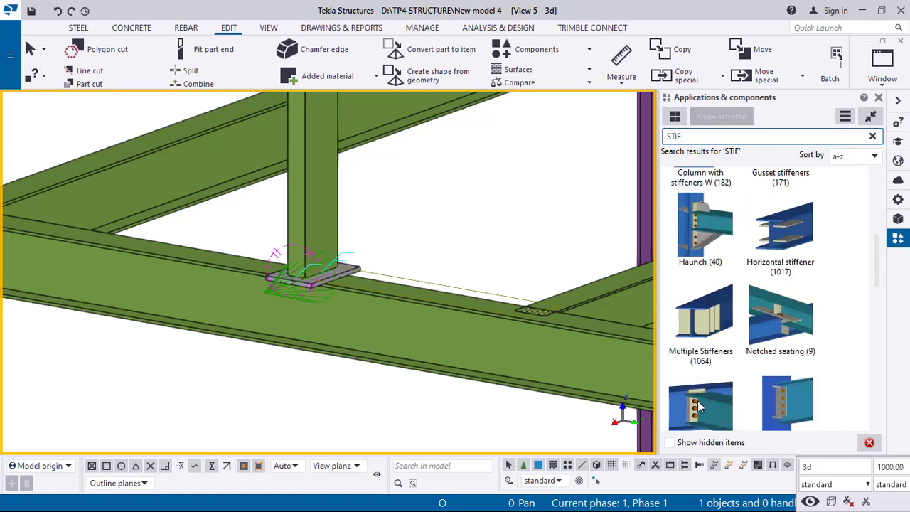
Add a Multiple Stiffeners (1064) component to the floor beam at the midpoint of the end plate's lower edge, and end the command
{"action": "left_click", "coordinate": [703, 316]}
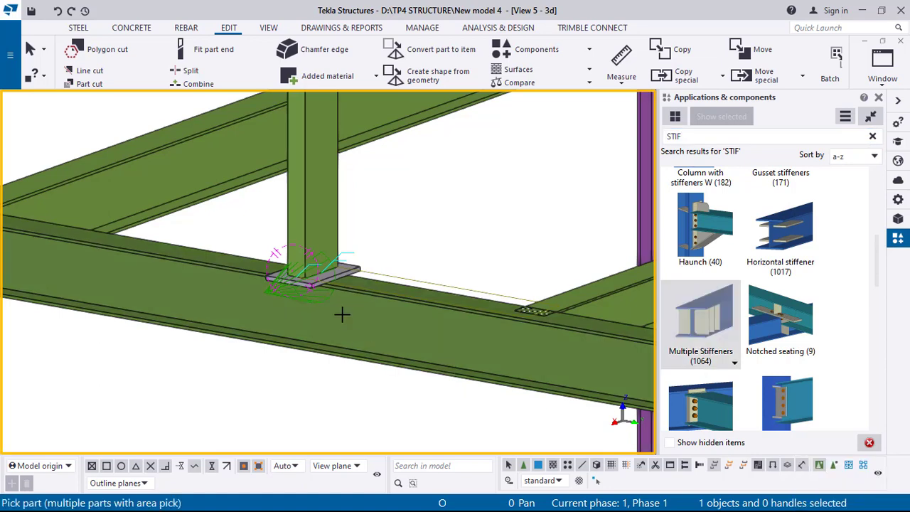
{"action": "scroll", "coordinate": [306, 292], "scroll_direction": "up", "scroll_amount": 4}
{"action": "left_click", "coordinate": [382, 269]}
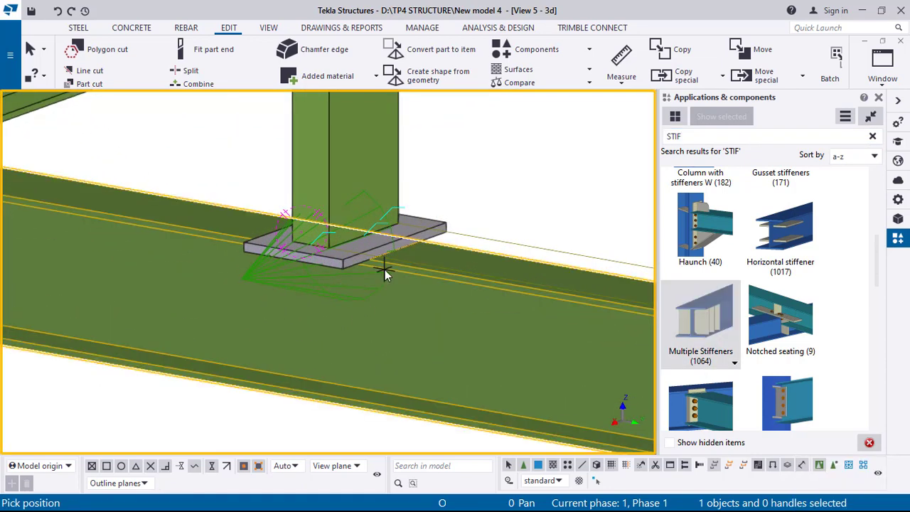
{"action": "scroll", "coordinate": [301, 261], "scroll_direction": "up", "scroll_amount": 3}
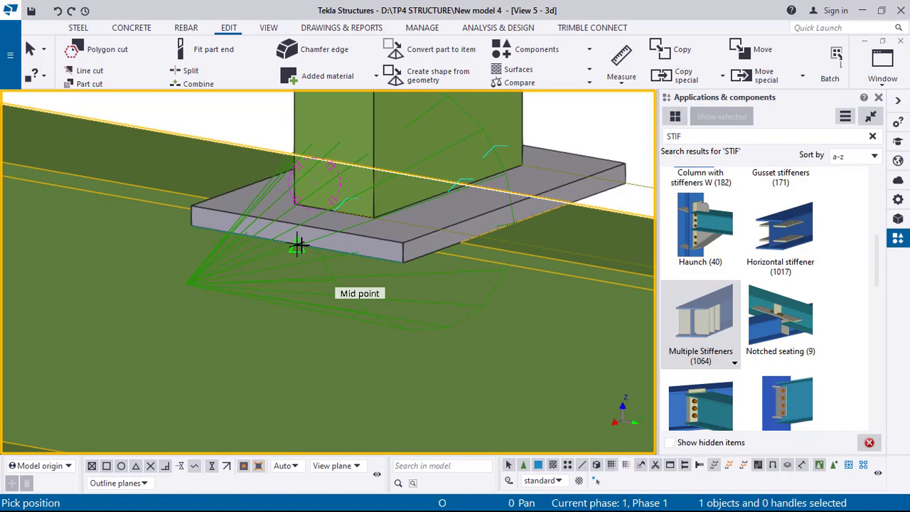
{"action": "left_click", "coordinate": [368, 238]}
{"action": "scroll", "coordinate": [373, 257], "scroll_direction": "down", "scroll_amount": 6}
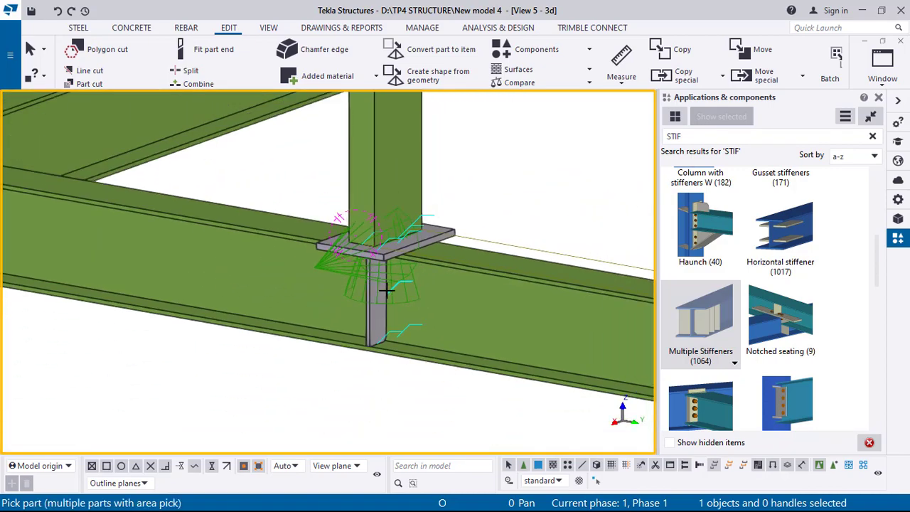
{"action": "middle_click_drag", "start_coordinate": [499, 310], "coordinate": [569, 324], "text": "ctrl"}
{"action": "right_click", "coordinate": [400, 211]}
{"action": "left_click", "coordinate": [449, 221]}
Create a view of the floor beam on its front part plane
{"action": "middle_click_drag", "start_coordinate": [470, 395], "coordinate": [365, 324]}
{"action": "scroll", "coordinate": [371, 317], "scroll_direction": "up", "scroll_amount": 5}
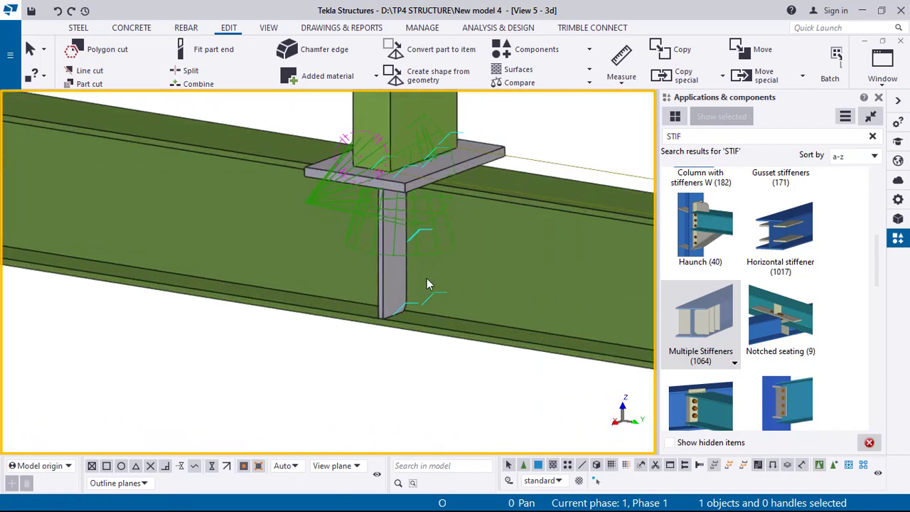
{"action": "right_click", "coordinate": [514, 253]}
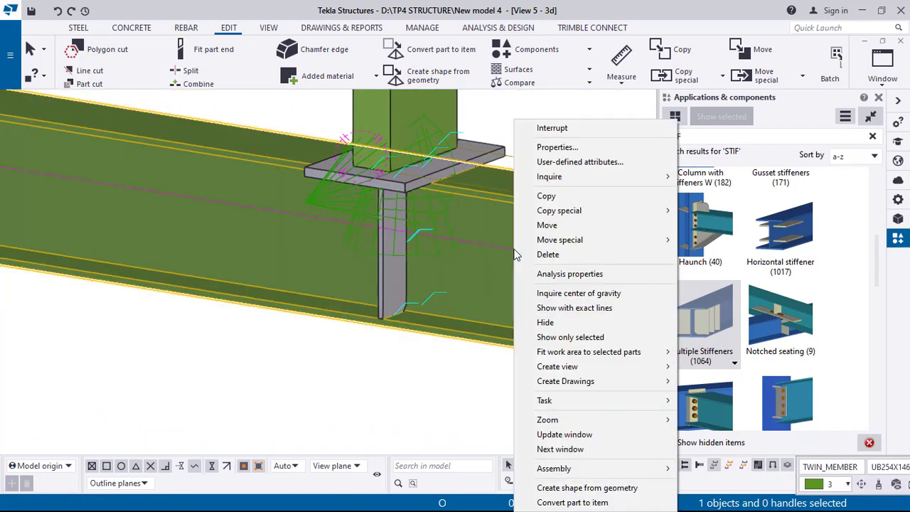
{"action": "mouse_move", "coordinate": [604, 366]}
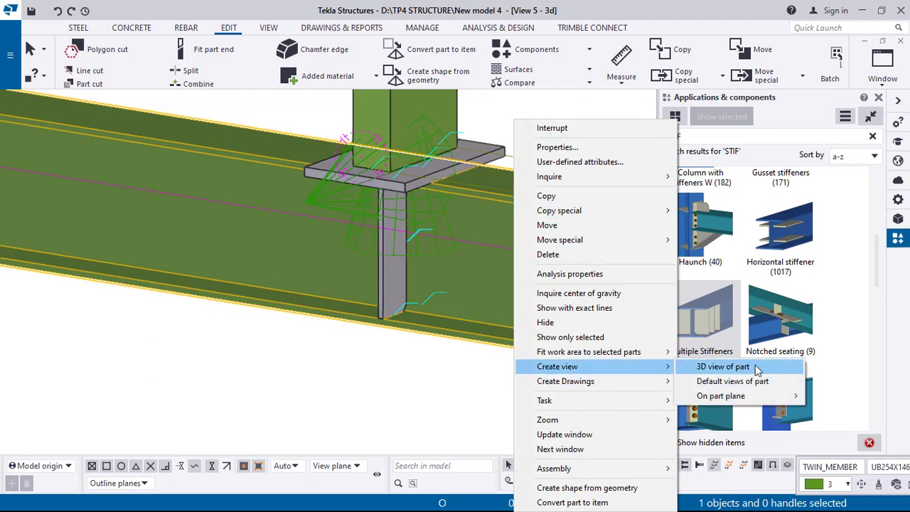
{"action": "mouse_move", "coordinate": [750, 395]}
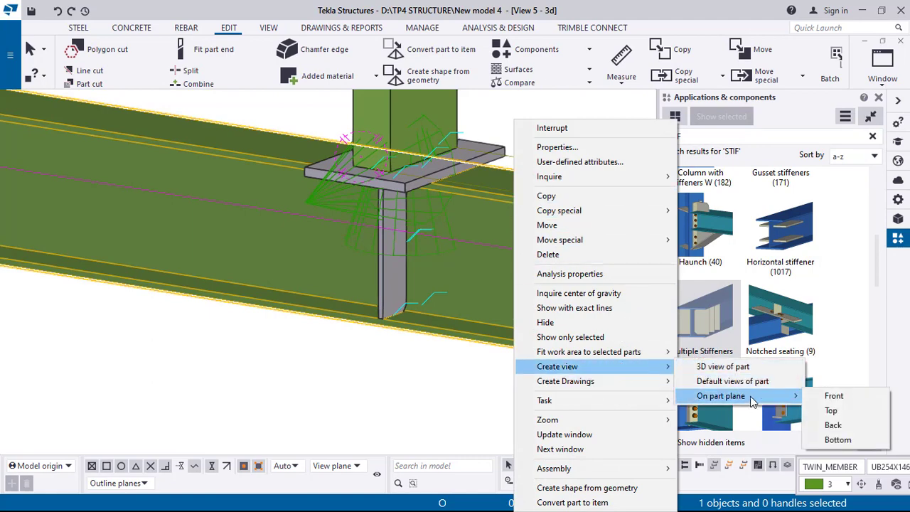
{"action": "left_click", "coordinate": [866, 400]}
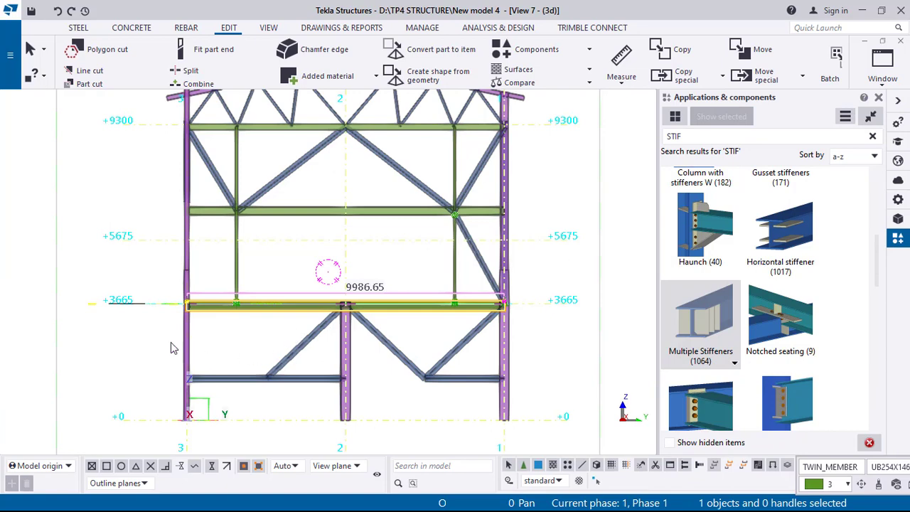
Move the stiffener component 32.5 mm along the beam, using a perpendicular snap to align its edge with the vertical member's outer edge
{"action": "scroll", "coordinate": [246, 297], "scroll_direction": "up", "scroll_amount": 10}
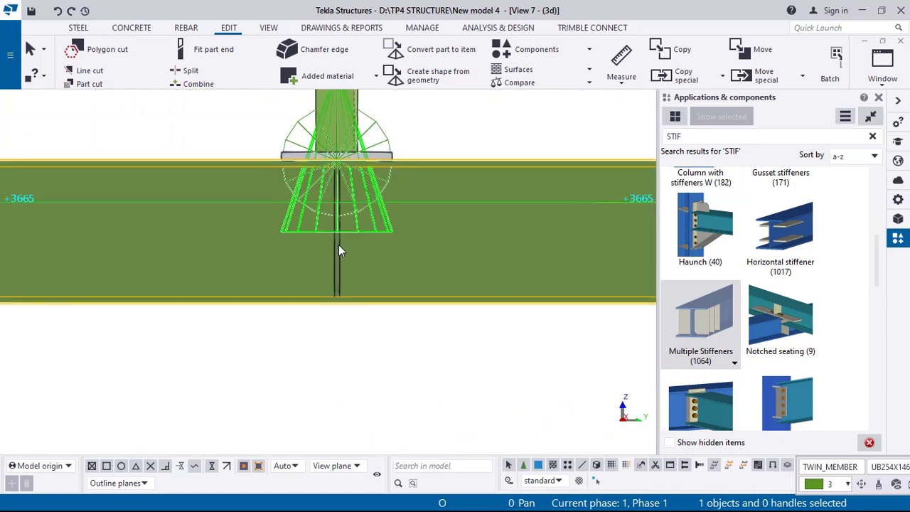
{"action": "scroll", "coordinate": [339, 245], "scroll_direction": "up", "scroll_amount": 3}
{"action": "left_click", "coordinate": [338, 242]}
{"action": "scroll", "coordinate": [392, 327], "scroll_direction": "down", "scroll_amount": 3}
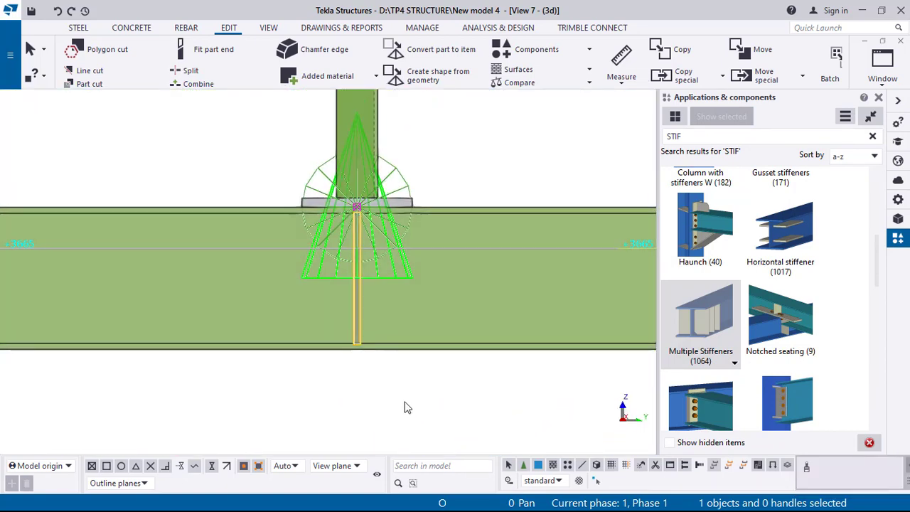
{"action": "right_click", "coordinate": [410, 407]}
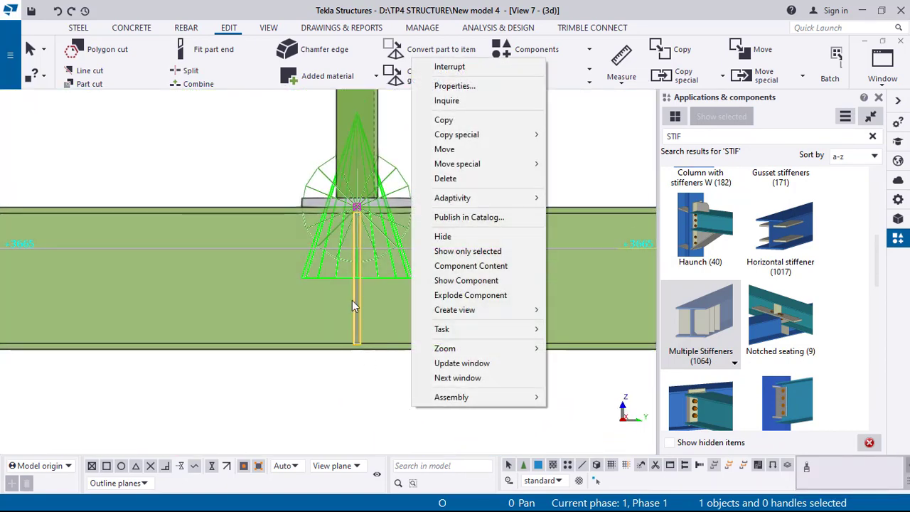
{"action": "left_click", "coordinate": [453, 150]}
{"action": "scroll", "coordinate": [331, 223], "scroll_direction": "up", "scroll_amount": 6}
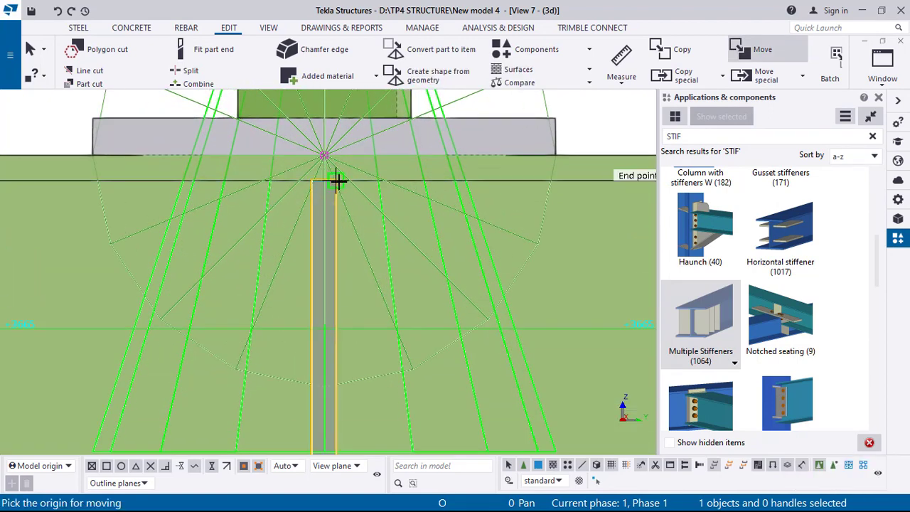
{"action": "left_click", "coordinate": [336, 180]}
{"action": "middle_click_drag", "start_coordinate": [394, 225], "coordinate": [413, 279]}
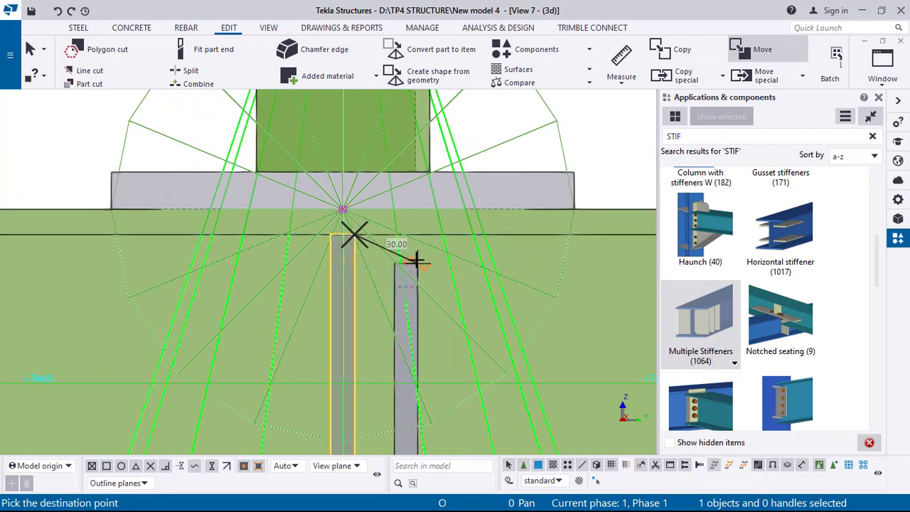
{"action": "middle_click_drag", "start_coordinate": [469, 257], "coordinate": [394, 305]}
{"action": "right_click", "coordinate": [397, 165]}
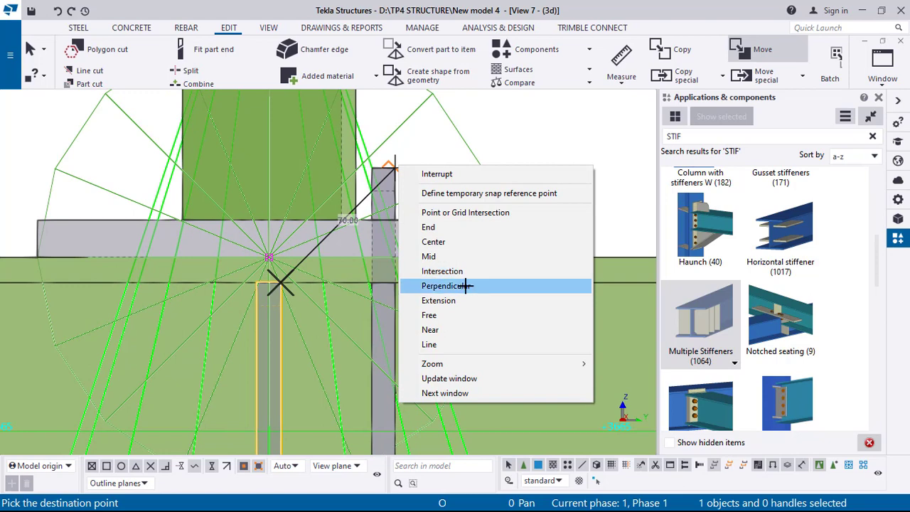
{"action": "left_click", "coordinate": [469, 286]}
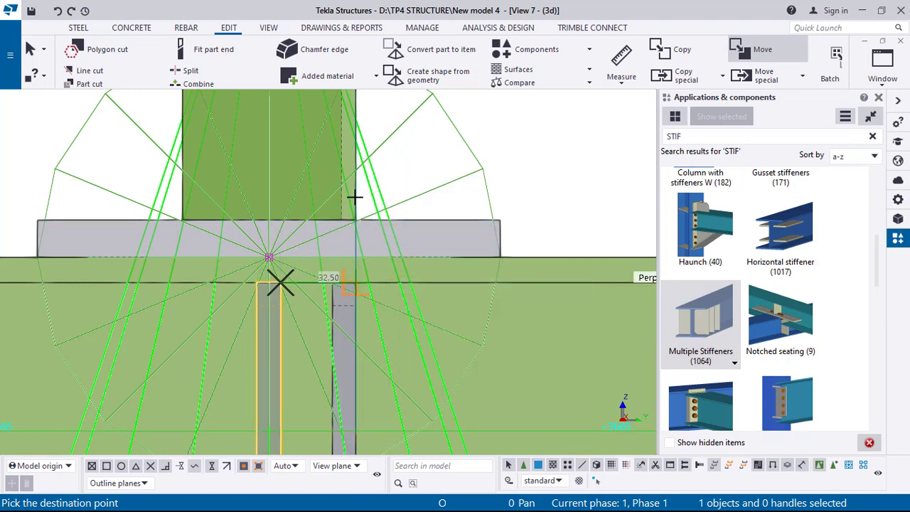
{"action": "left_click", "coordinate": [375, 212]}
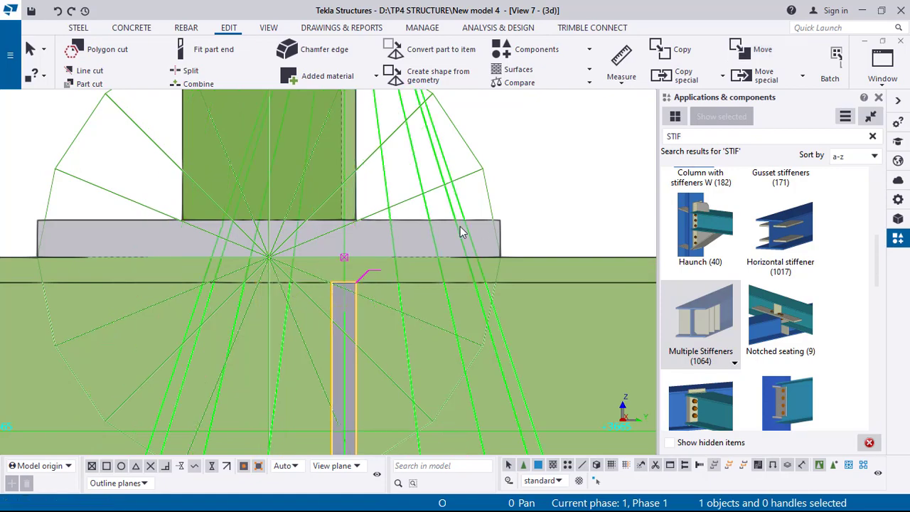
Return to the View 5 3D view and show the moved stiffener under the end plate
{"action": "scroll", "coordinate": [480, 226], "scroll_direction": "down", "scroll_amount": 8}
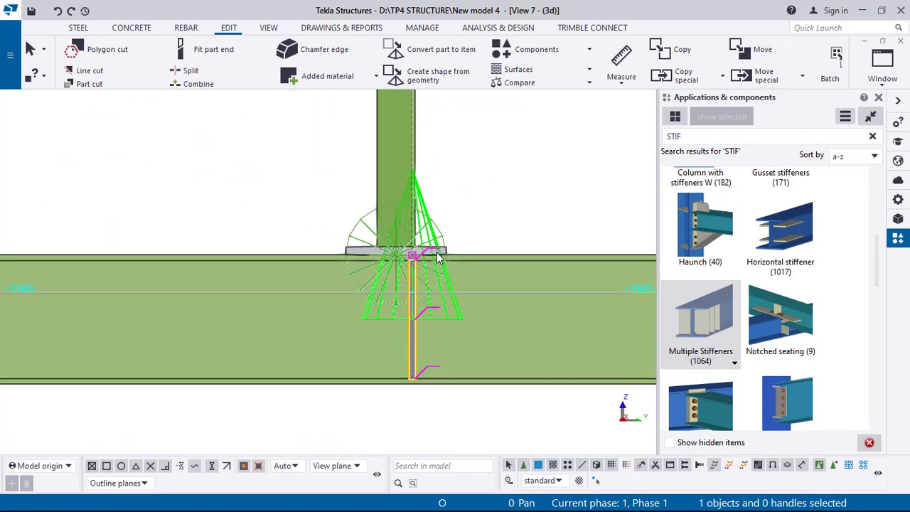
{"action": "middle_click_drag", "start_coordinate": [493, 269], "coordinate": [438, 319], "text": "ctrl"}
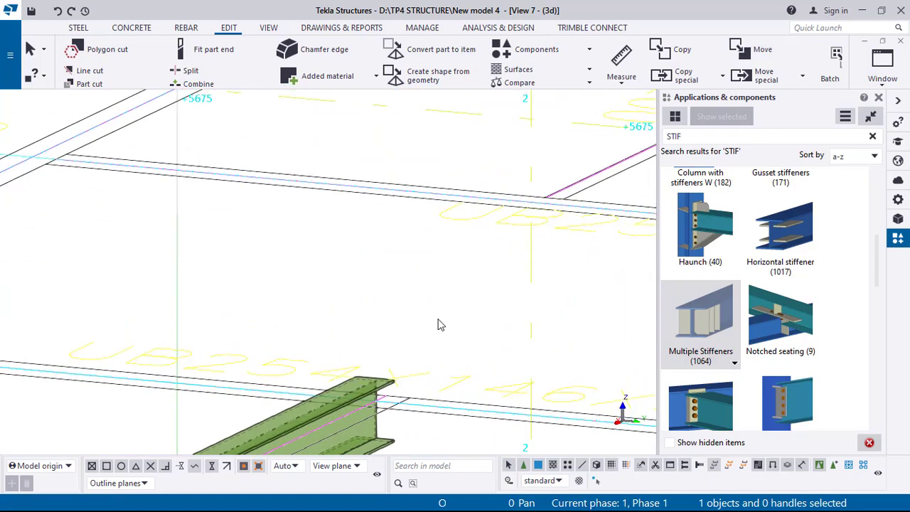
{"action": "key", "text": "ctrl+Tab"}
{"action": "scroll", "coordinate": [440, 316], "scroll_direction": "down", "scroll_amount": 2}
{"action": "left_click", "coordinate": [361, 370]}
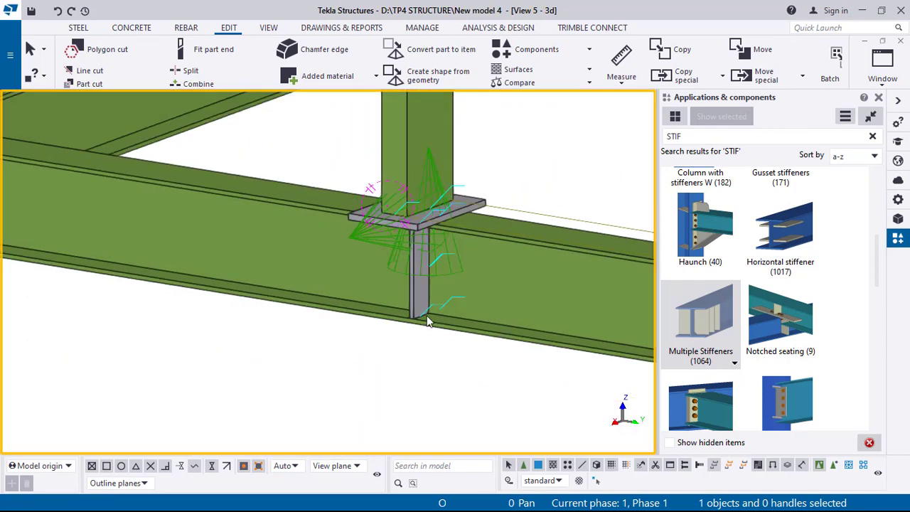
Open the Multiple stiffeners (1064) properties and set the left and right stiffener thicknesses to 8 mm
{"action": "scroll", "coordinate": [417, 304], "scroll_direction": "up", "scroll_amount": 2}
{"action": "double_click", "coordinate": [422, 267]}
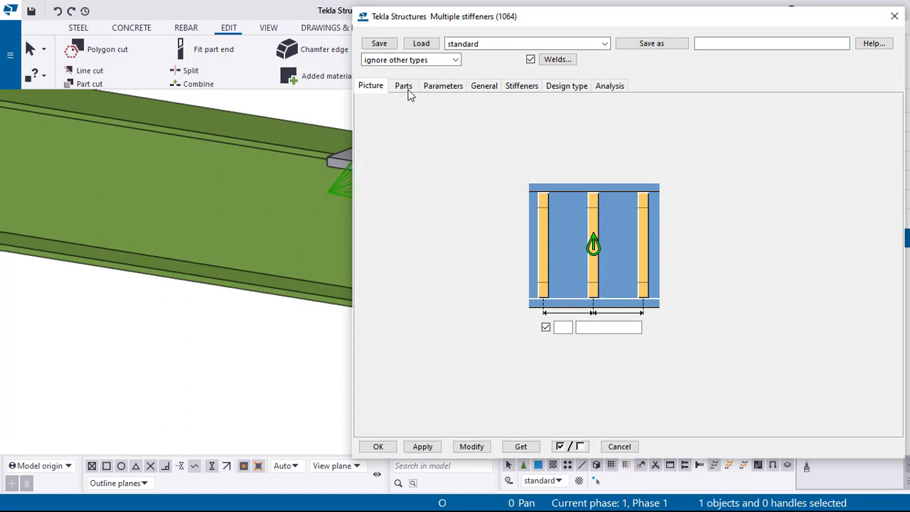
{"action": "left_click", "coordinate": [404, 86]}
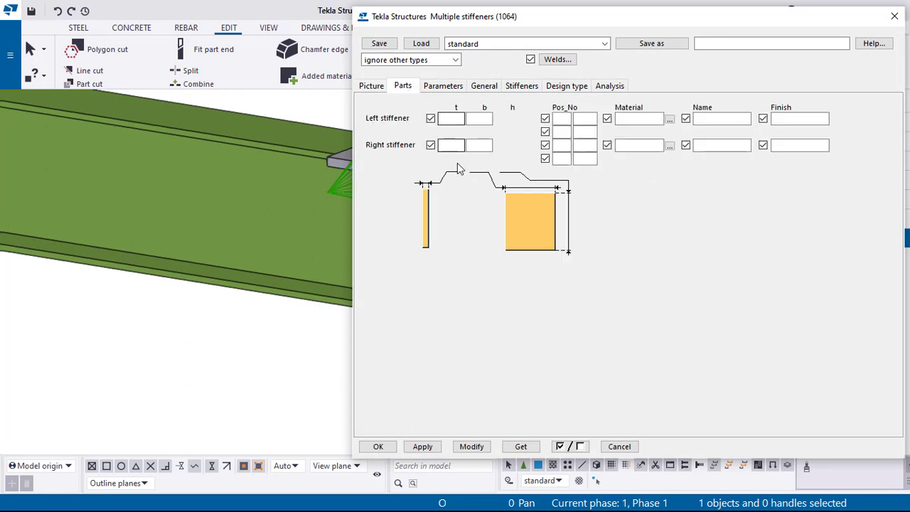
{"action": "left_click", "coordinate": [451, 119]}
{"action": "type", "text": "8"}
{"action": "left_click", "coordinate": [452, 146]}
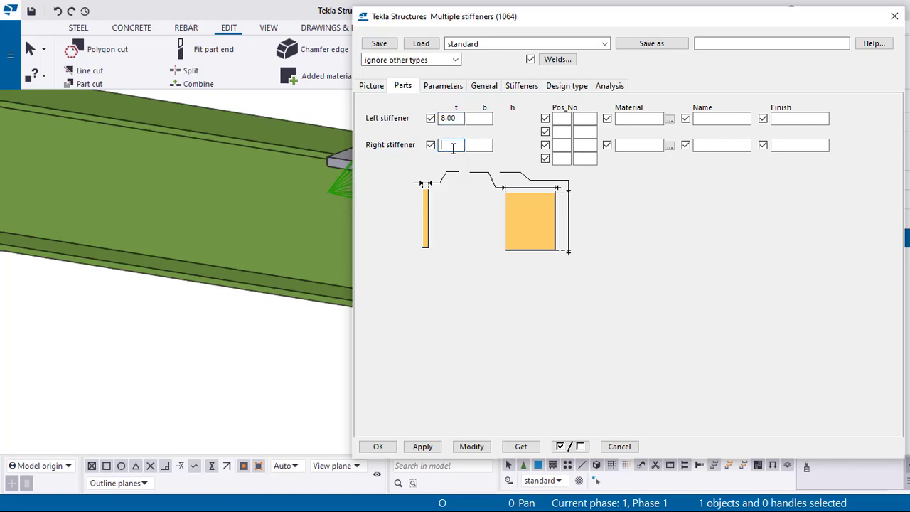
{"action": "type", "text": "8"}
Set the position number prefix to P and the start number to 1 for both the left and right stiffeners
{"action": "left_click", "coordinate": [560, 121]}
{"action": "type", "text": "P"}
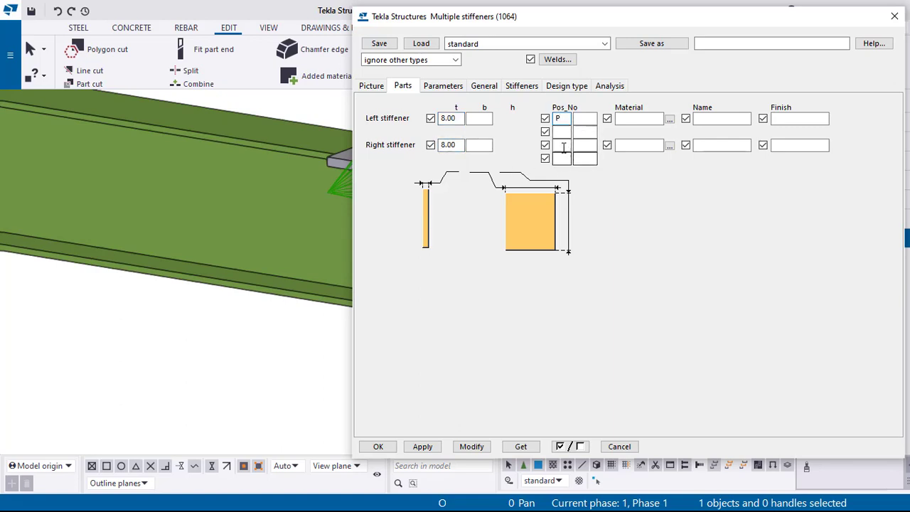
{"action": "left_click", "coordinate": [562, 145]}
{"action": "type", "text": "P"}
{"action": "left_click", "coordinate": [580, 120]}
{"action": "type", "text": "1"}
{"action": "left_click", "coordinate": [584, 145]}
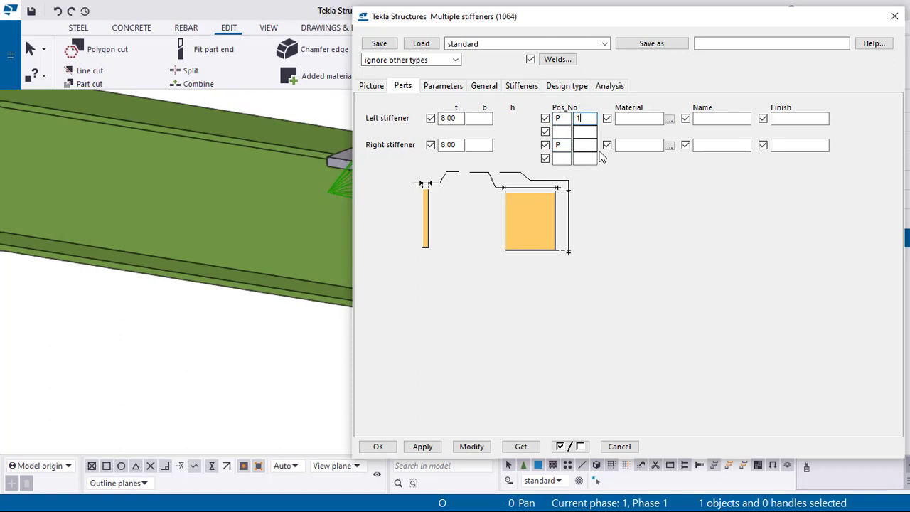
{"action": "type", "text": "1"}
Set the material of the left and right stiffeners to IS2062
{"action": "left_click", "coordinate": [640, 119]}
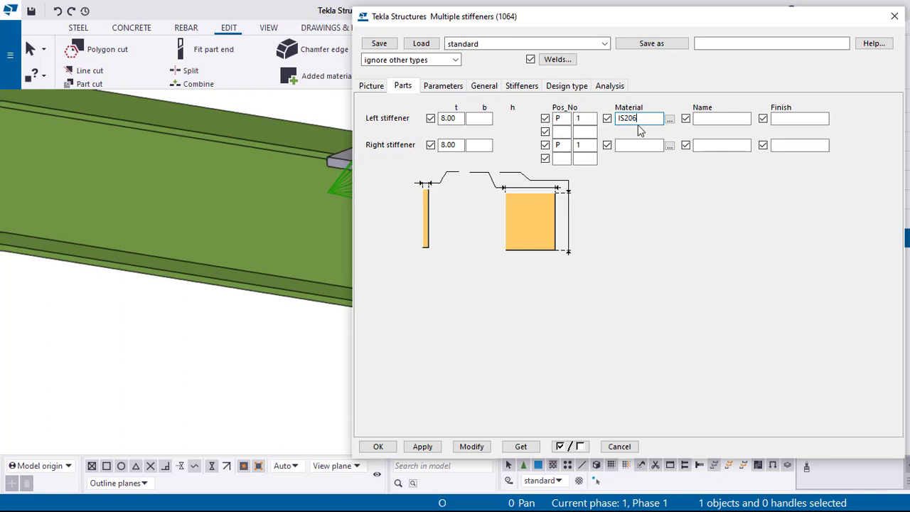
{"action": "double_click", "coordinate": [649, 119]}
{"action": "key", "text": "ctrl+c"}
{"action": "left_click", "coordinate": [644, 144]}
{"action": "key", "text": "ctrl+v"}
Name both the left and right stiffeners PLATE, then apply and accept the component settings
{"action": "left_click", "coordinate": [707, 118]}
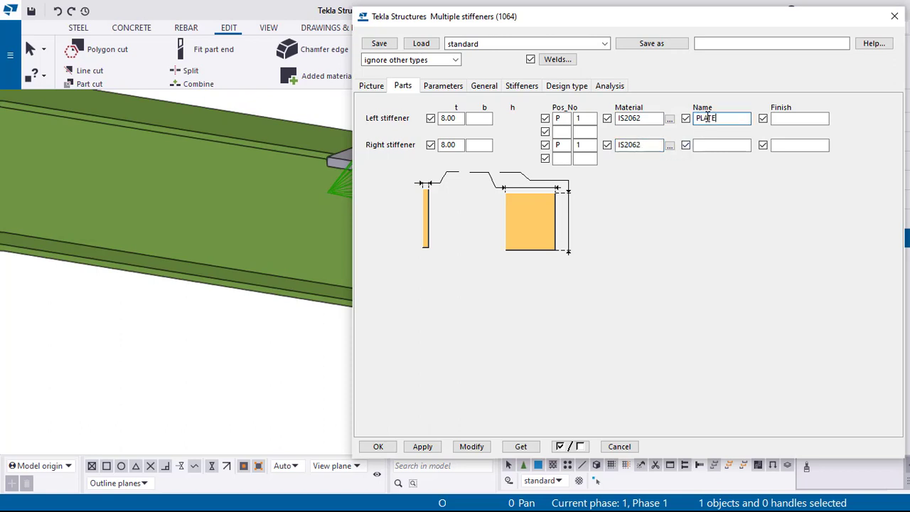
{"action": "left_click", "coordinate": [736, 144]}
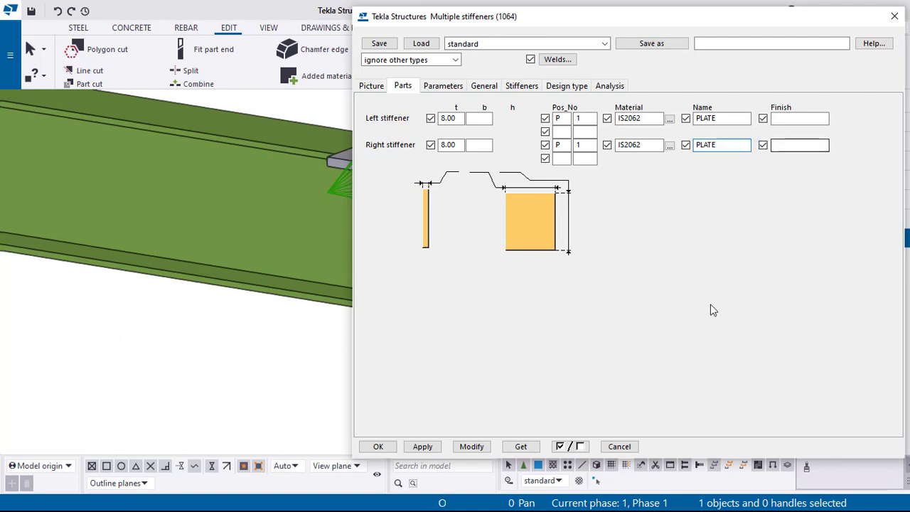
{"action": "left_click", "coordinate": [417, 446]}
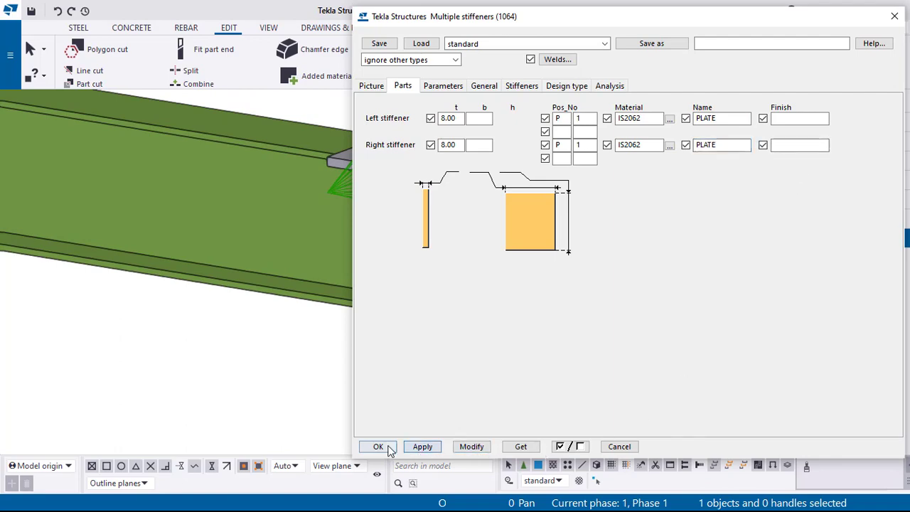
{"action": "left_click", "coordinate": [386, 446]}
Search the component catalog for SHEAR to find a connection for the upper beam
{"action": "scroll", "coordinate": [313, 319], "scroll_direction": "down", "scroll_amount": 2}
{"action": "middle_click_drag", "start_coordinate": [426, 330], "coordinate": [50, 359]}
{"action": "middle_click_drag", "start_coordinate": [378, 369], "coordinate": [537, 450], "text": "ctrl"}
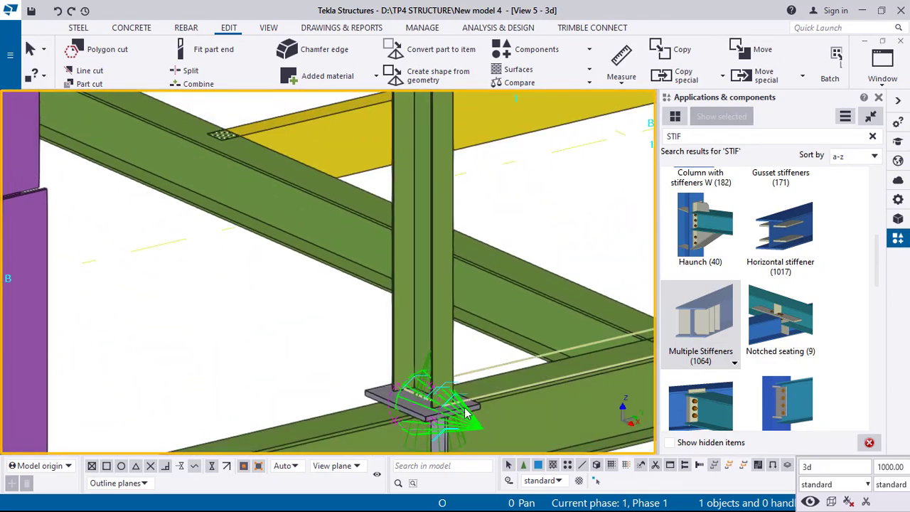
{"action": "scroll", "coordinate": [386, 281], "scroll_direction": "down", "scroll_amount": 2}
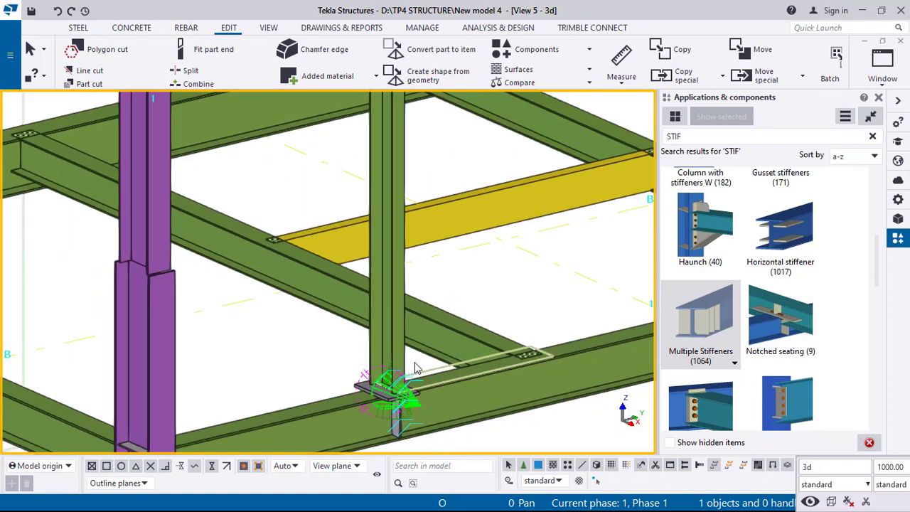
{"action": "mouse_move", "coordinate": [460, 328]}
{"action": "middle_mouse_down"}
{"action": "mouse_move", "coordinate": [472, 378]}
{"action": "mouse_move", "coordinate": [451, 375]}
{"action": "mouse_move", "coordinate": [398, 333]}
{"action": "mouse_move", "coordinate": [414, 312]}
{"action": "mouse_move", "coordinate": [463, 365]}
{"action": "mouse_move", "coordinate": [416, 329]}
{"action": "mouse_move", "coordinate": [442, 337]}
{"action": "mouse_move", "coordinate": [518, 306]}
{"action": "mouse_move", "coordinate": [303, 359]}
{"action": "mouse_move", "coordinate": [466, 331]}
{"action": "middle_mouse_up"}
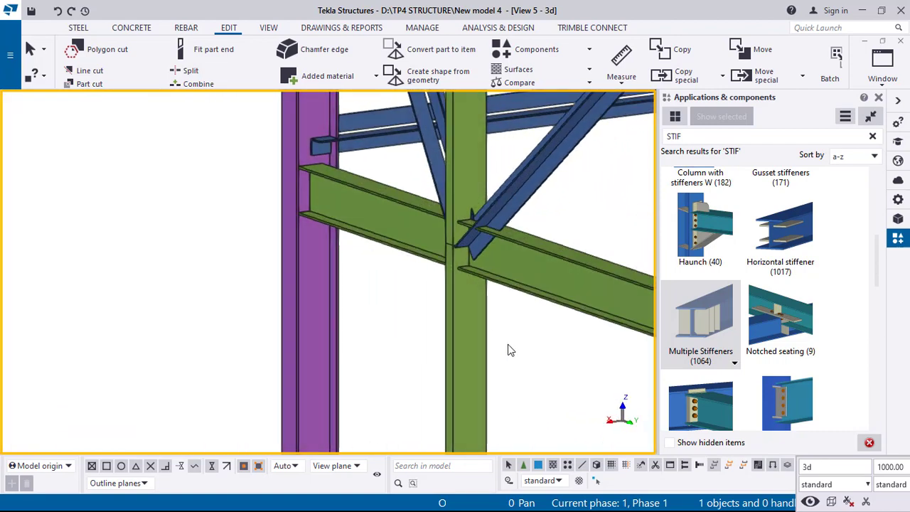
{"action": "left_click_drag", "start_coordinate": [707, 137], "coordinate": [603, 154]}
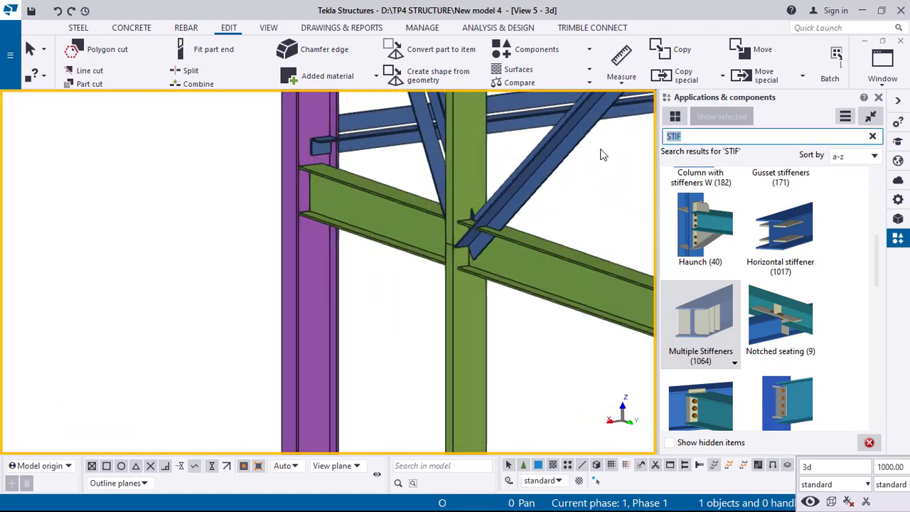
{"action": "type", "text": "SHEAR"}
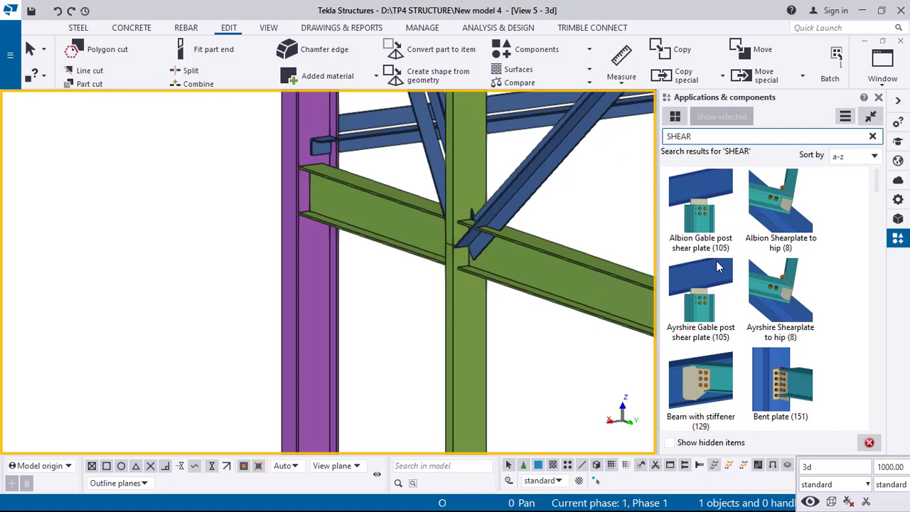
Add an Albion Gable post shear plate (105) with the upper beam as main part and the vertical post as secondary part
{"action": "left_click", "coordinate": [711, 220]}
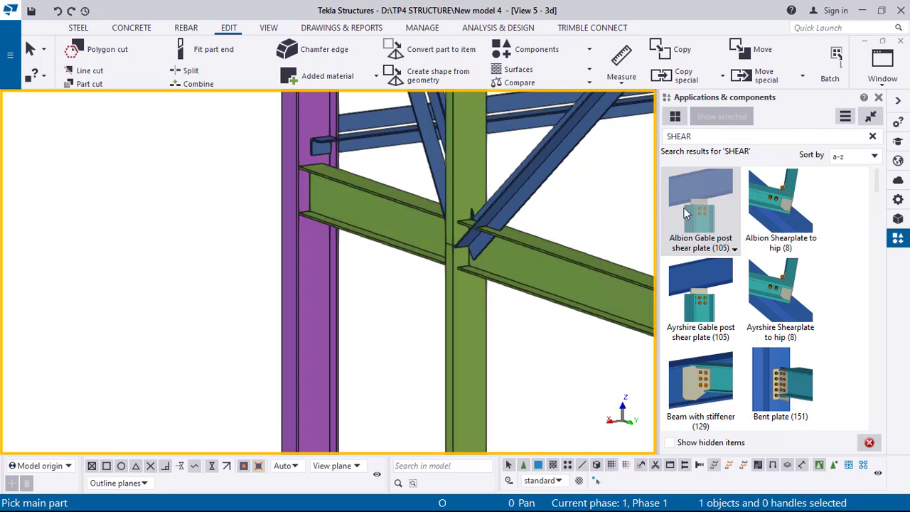
{"action": "middle_click_drag", "start_coordinate": [504, 304], "coordinate": [444, 303]}
{"action": "middle_click_drag", "start_coordinate": [497, 303], "coordinate": [428, 258], "text": "ctrl"}
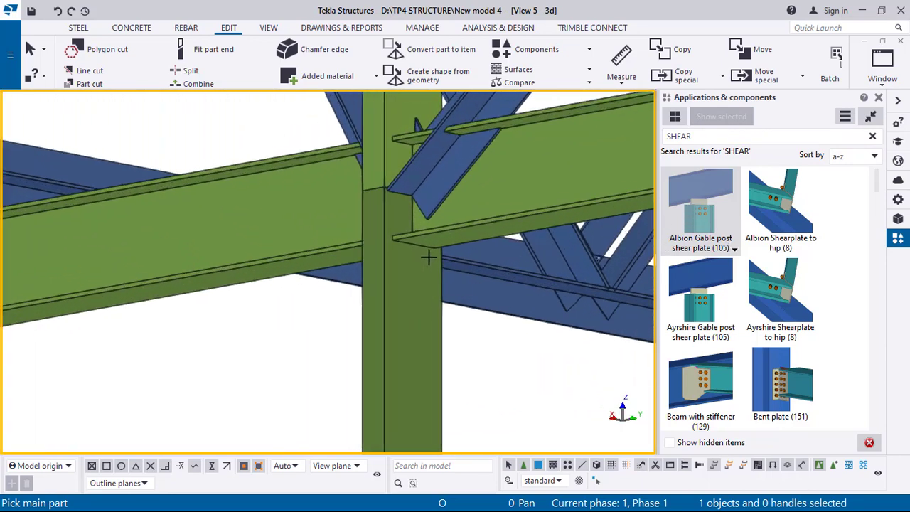
{"action": "left_click", "coordinate": [432, 243]}
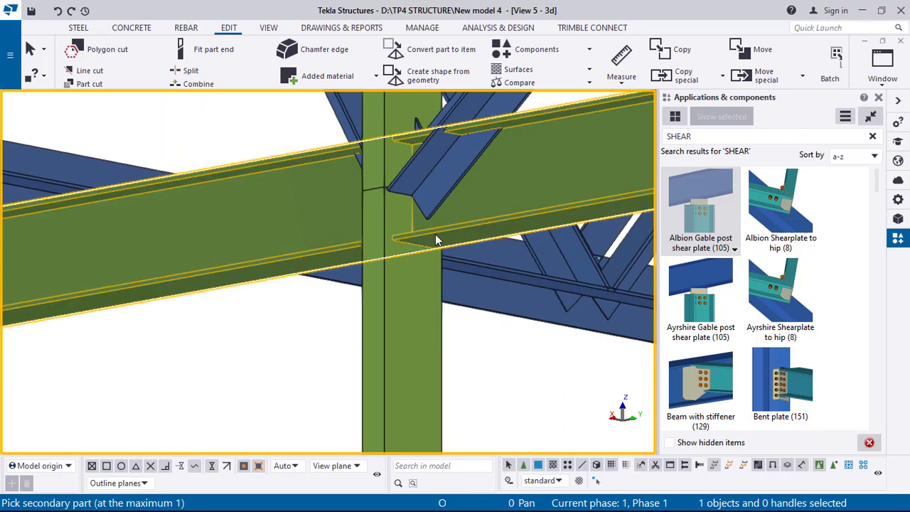
{"action": "left_click", "coordinate": [424, 300]}
{"action": "middle_click_drag", "start_coordinate": [368, 315], "coordinate": [495, 247], "text": "ctrl"}
{"action": "right_click", "coordinate": [486, 227]}
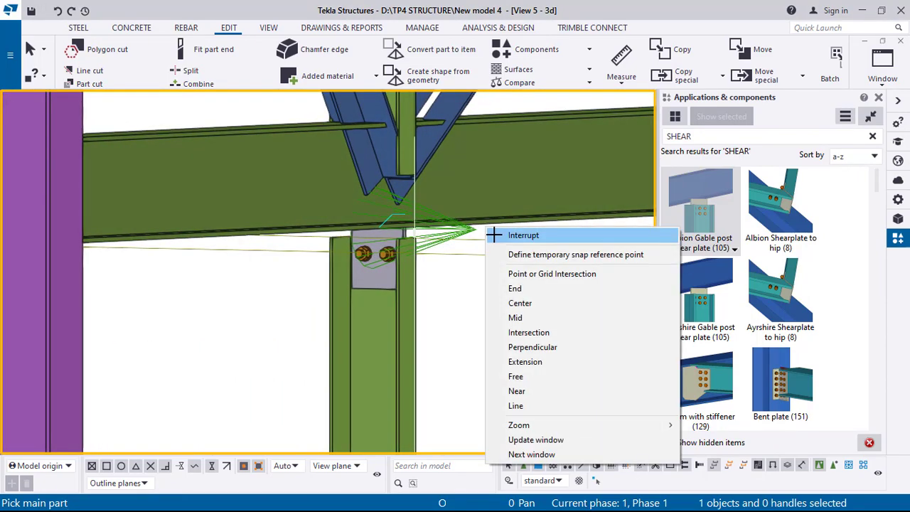
{"action": "left_click", "coordinate": [495, 234]}
Open the shear plate connection's properties and set the plate thickness to 12 mm
{"action": "scroll", "coordinate": [399, 248], "scroll_direction": "up", "scroll_amount": 3}
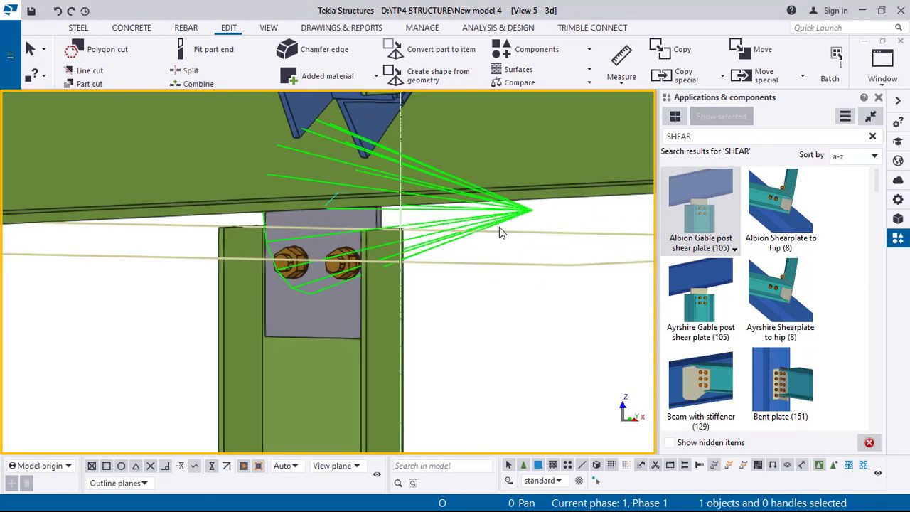
{"action": "double_click", "coordinate": [499, 227]}
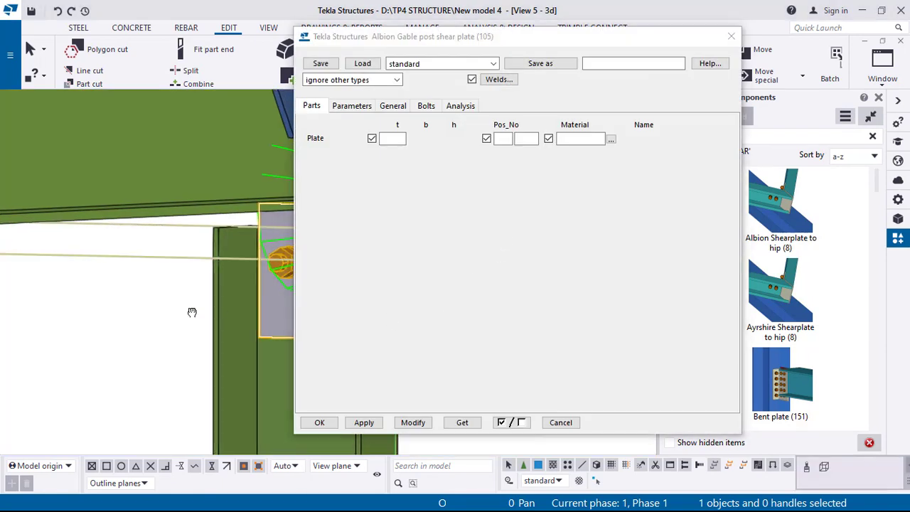
{"action": "middle_click_drag", "start_coordinate": [192, 312], "coordinate": [201, 382]}
{"action": "scroll", "coordinate": [157, 307], "scroll_direction": "down", "scroll_amount": 3}
{"action": "middle_click_drag", "start_coordinate": [215, 337], "coordinate": [244, 293]}
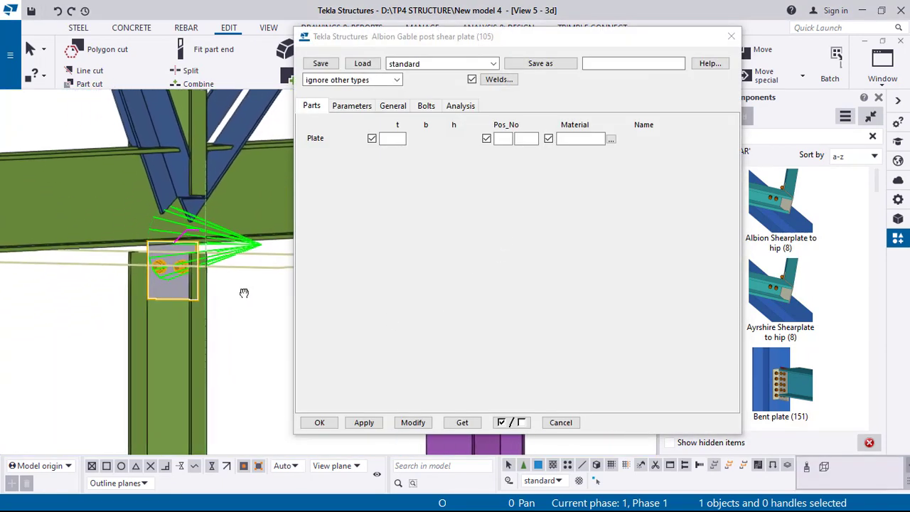
{"action": "left_click", "coordinate": [396, 138]}
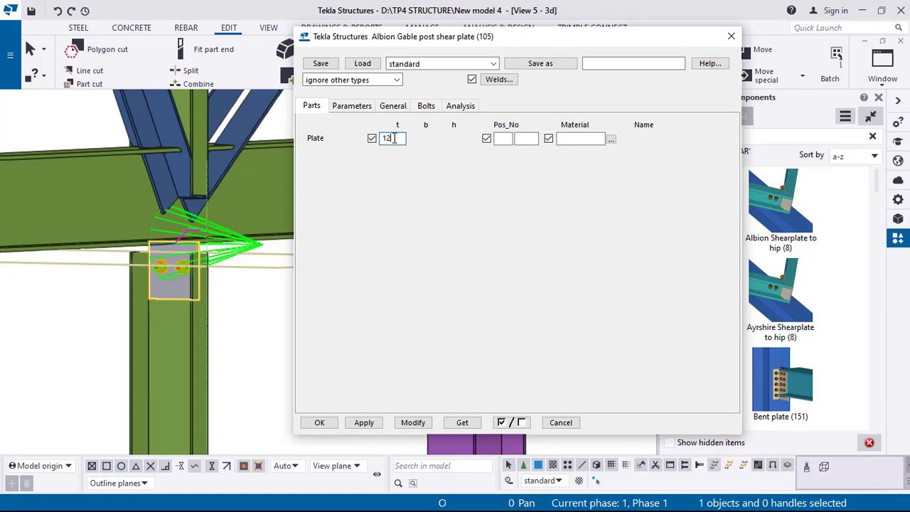
{"action": "type", "text": "12"}
Set the plate's position number prefix to P, its start number to 1 and its material to IS2062
{"action": "left_click", "coordinate": [501, 139]}
{"action": "type", "text": "P"}
{"action": "type", "text": "1"}
{"action": "left_click", "coordinate": [584, 138]}
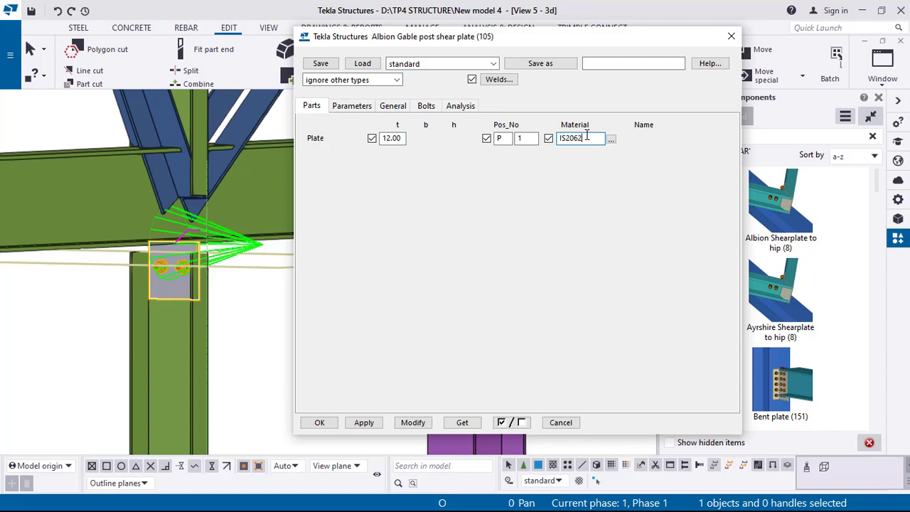
Set the shear plate's placing to Right and modify the connection
{"action": "left_click", "coordinate": [349, 105]}
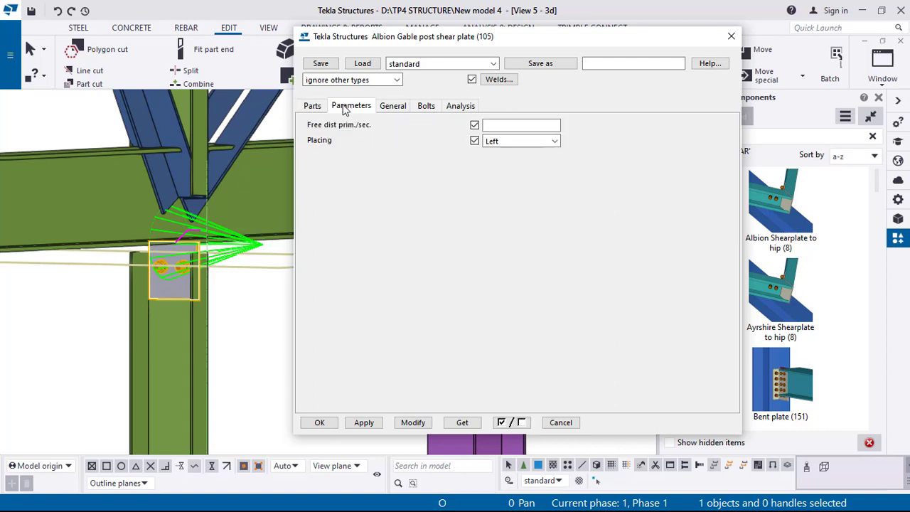
{"action": "left_click", "coordinate": [529, 141]}
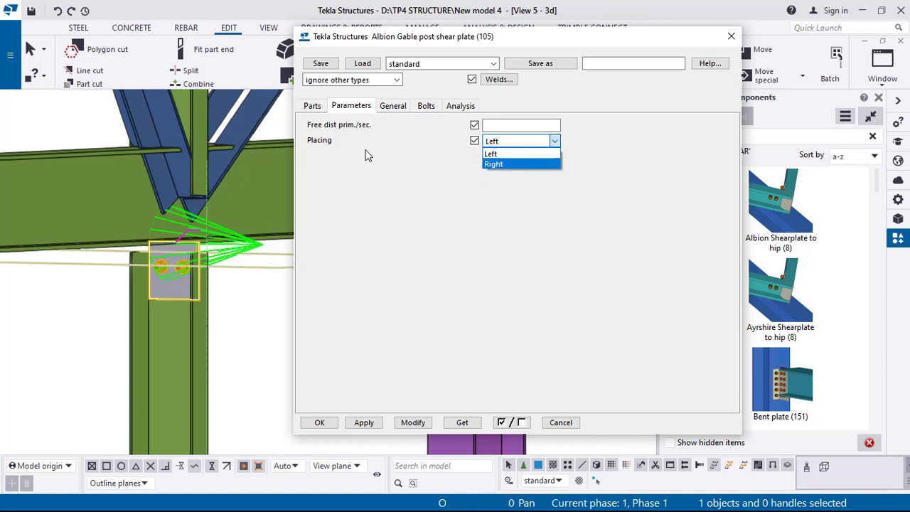
{"action": "left_click", "coordinate": [510, 165]}
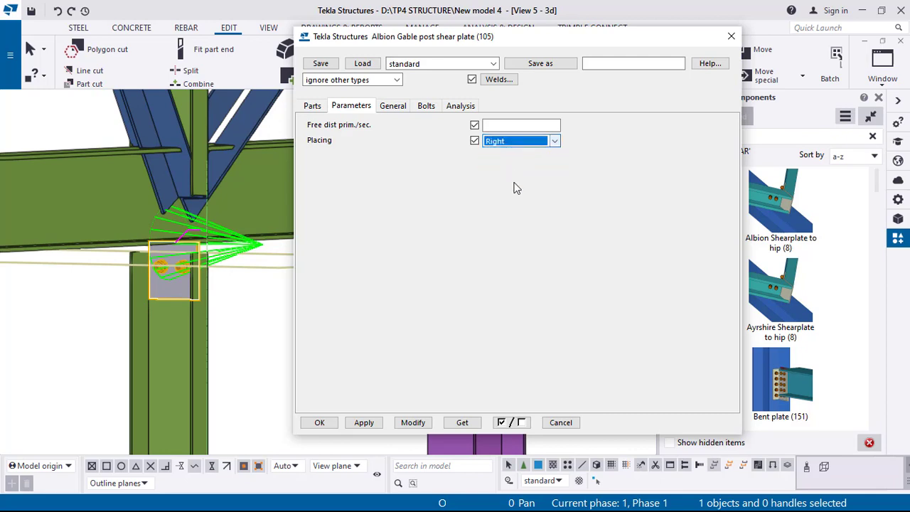
{"action": "left_click", "coordinate": [413, 425]}
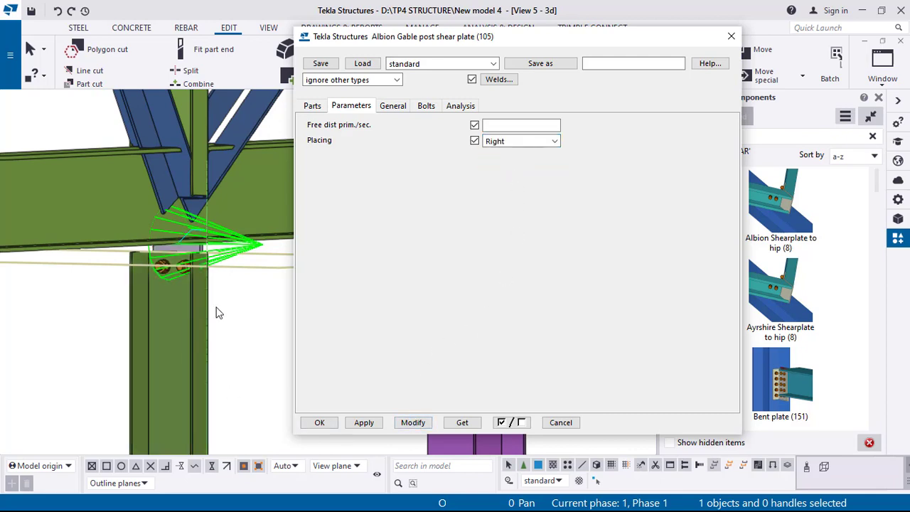
{"action": "middle_click_drag", "start_coordinate": [217, 309], "coordinate": [2, 276], "text": "ctrl"}
{"action": "middle_click_drag", "start_coordinate": [256, 303], "coordinate": [206, 303], "text": "ctrl"}
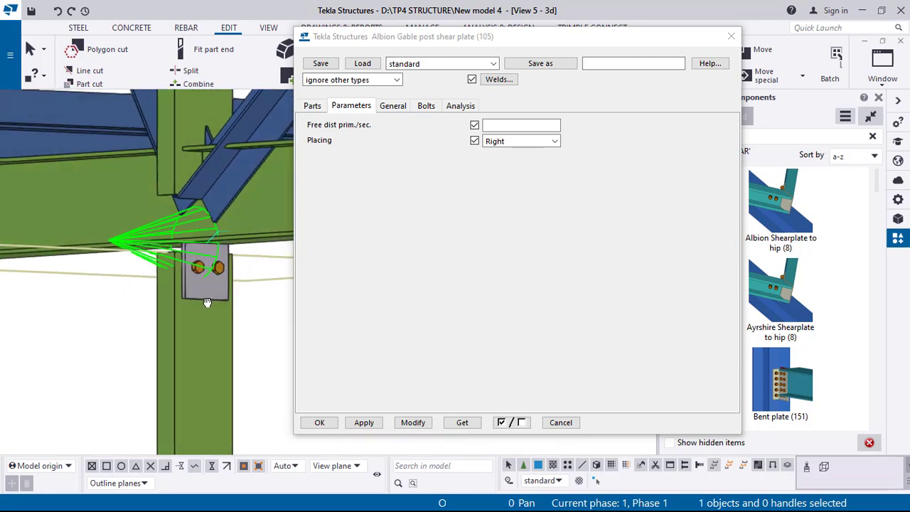
{"action": "scroll", "coordinate": [206, 302], "scroll_direction": "up", "scroll_amount": 2}
Set the connection's bolts to size 16, standard 8.8XOX and tolerance 2 mm, and modify the connection
{"action": "left_click", "coordinate": [425, 105]}
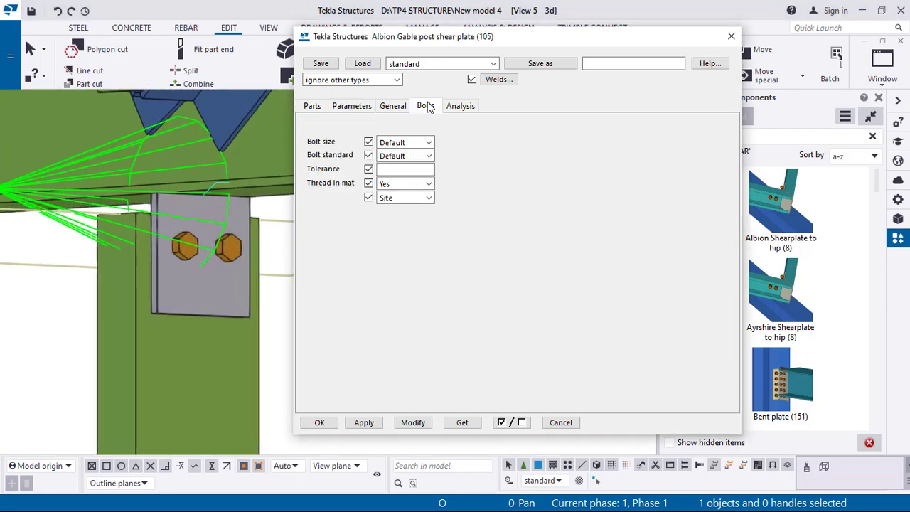
{"action": "left_click", "coordinate": [425, 156]}
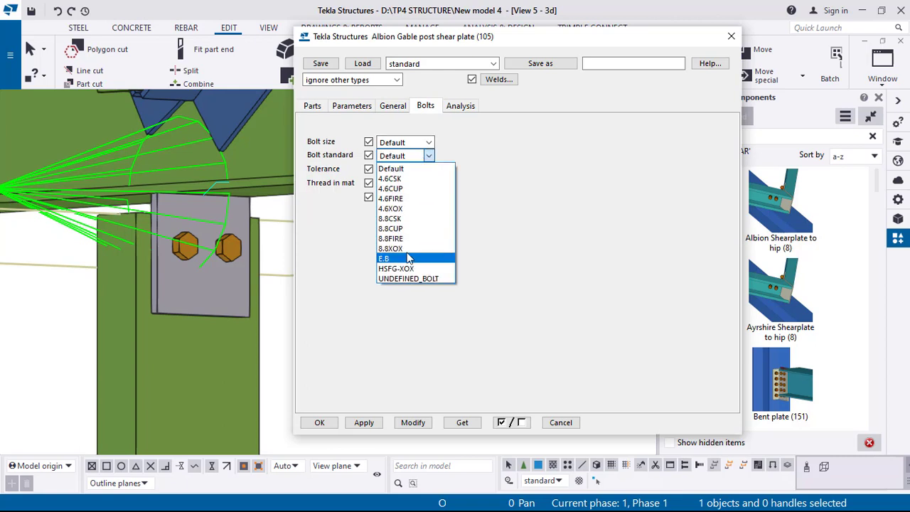
{"action": "left_click", "coordinate": [401, 253]}
{"action": "left_click", "coordinate": [427, 142]}
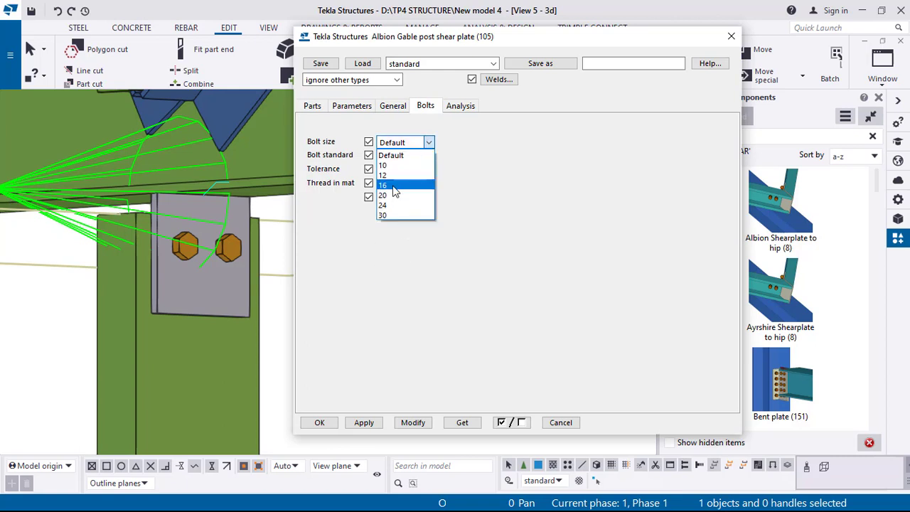
{"action": "left_click", "coordinate": [402, 181]}
{"action": "left_click", "coordinate": [408, 168]}
{"action": "type", "text": "2"}
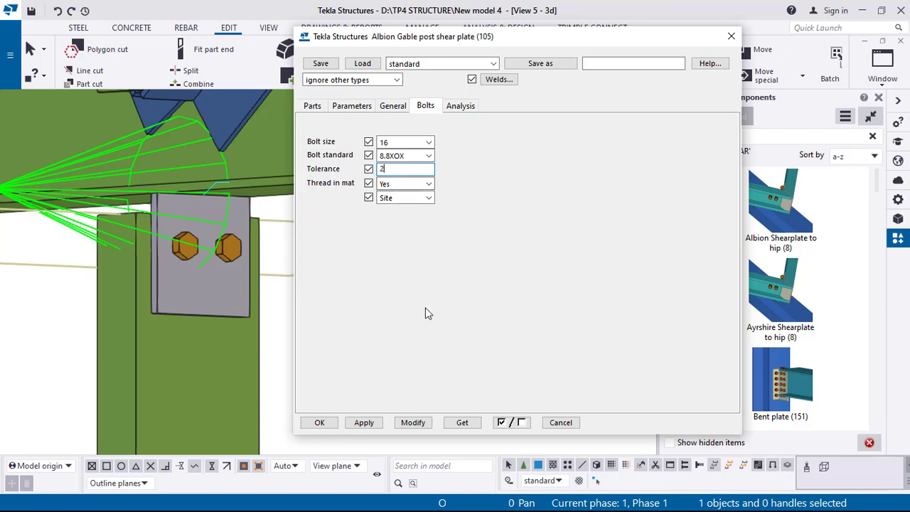
{"action": "left_click", "coordinate": [421, 425]}
Examine the shear plate joint at the upper beam and the end plate and stiffener joint at the floor beam
{"action": "scroll", "coordinate": [235, 331], "scroll_direction": "down", "scroll_amount": 2}
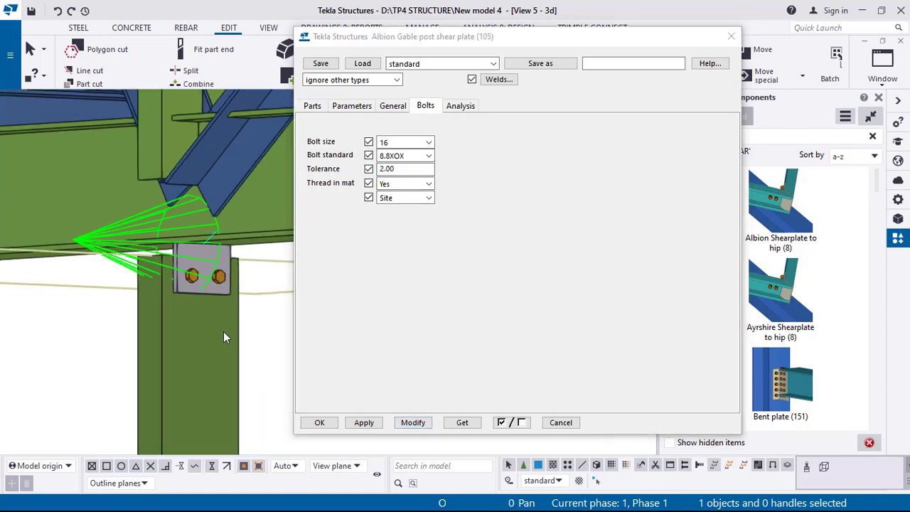
{"action": "middle_click_drag", "start_coordinate": [187, 96], "coordinate": [237, 356]}
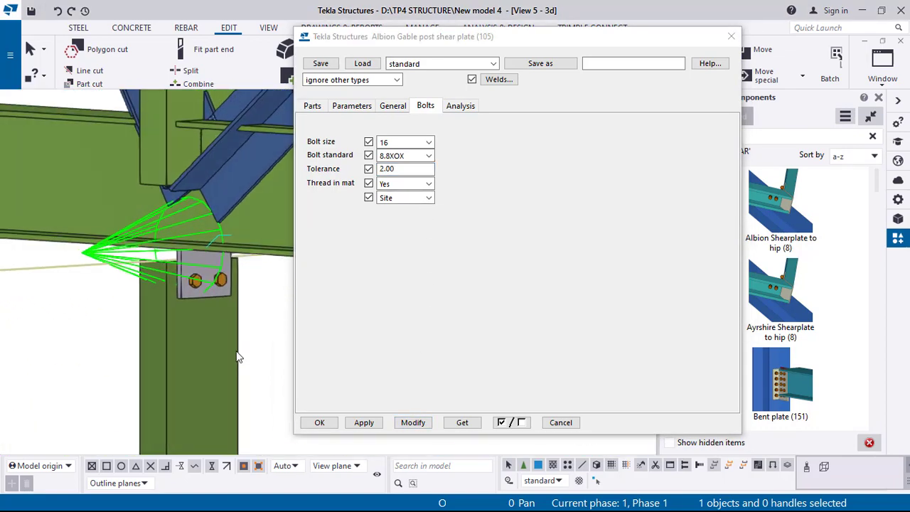
{"action": "scroll", "coordinate": [228, 344], "scroll_direction": "down", "scroll_amount": 6}
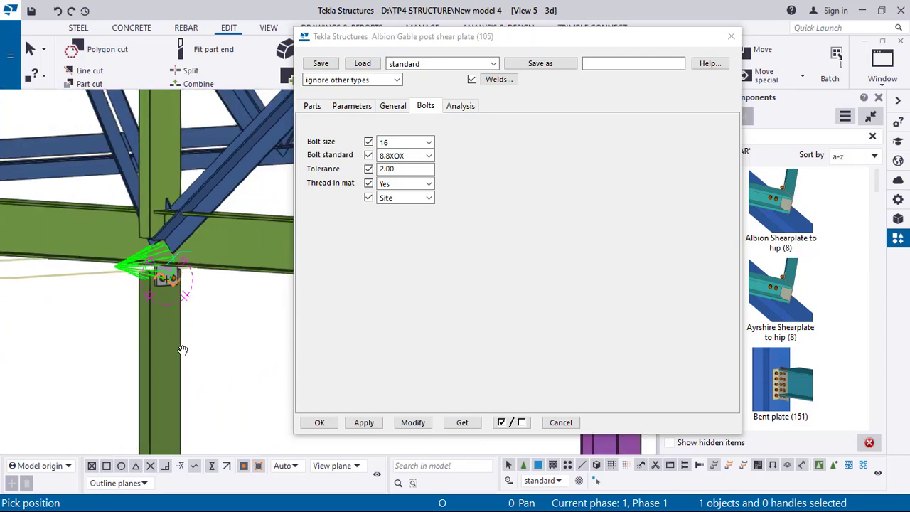
{"action": "middle_click_drag", "start_coordinate": [244, 434], "coordinate": [315, 457], "text": "ctrl"}
{"action": "middle_click_drag", "start_coordinate": [178, 408], "coordinate": [177, 213]}
{"action": "middle_click_drag", "start_coordinate": [164, 326], "coordinate": [251, 335], "text": "ctrl"}
{"action": "scroll", "coordinate": [251, 334], "scroll_direction": "down", "scroll_amount": 4}
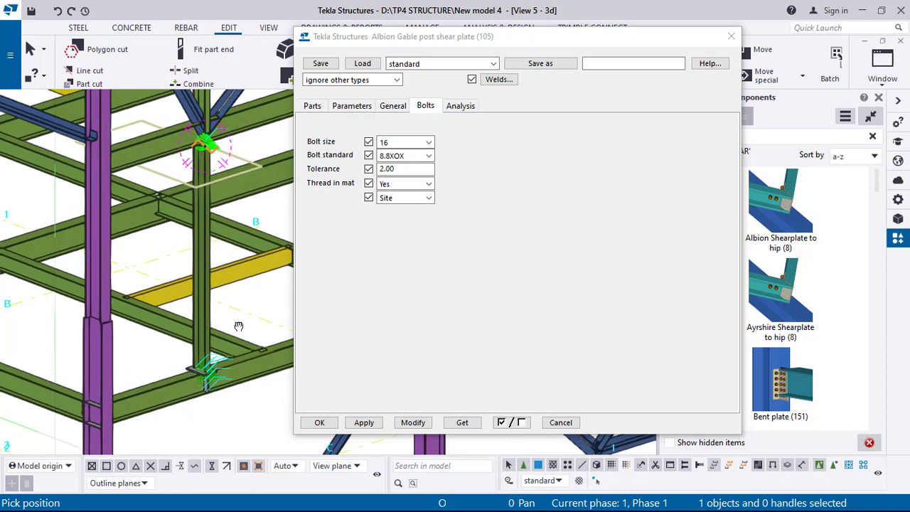
{"action": "middle_click_drag", "start_coordinate": [184, 254], "coordinate": [3, 288]}
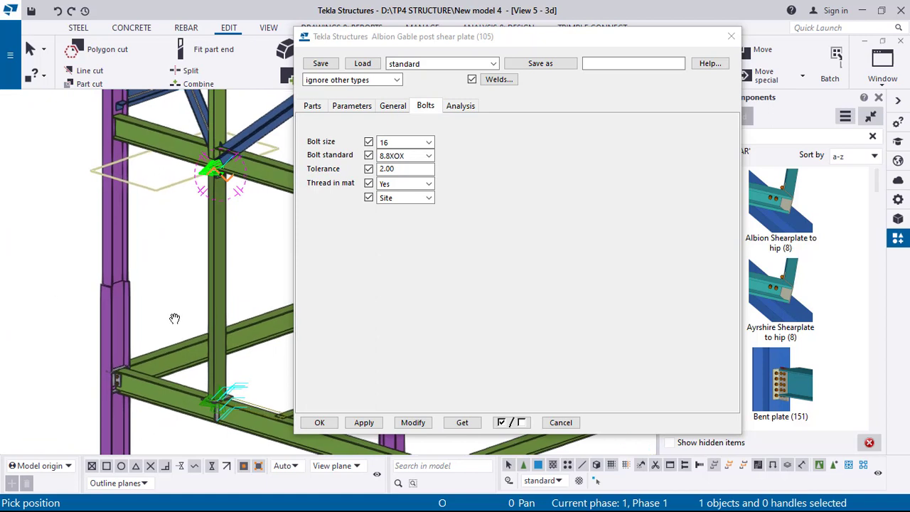
{"action": "middle_click_drag", "start_coordinate": [271, 361], "coordinate": [267, 328]}
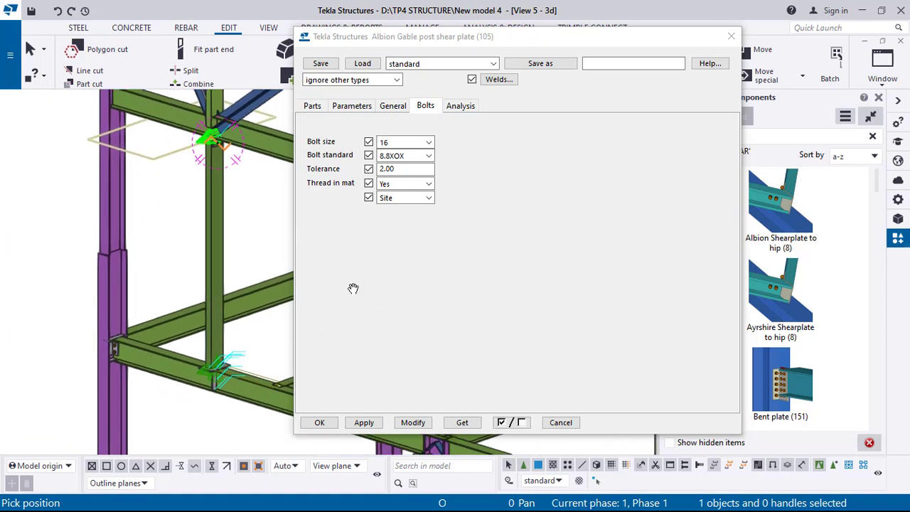